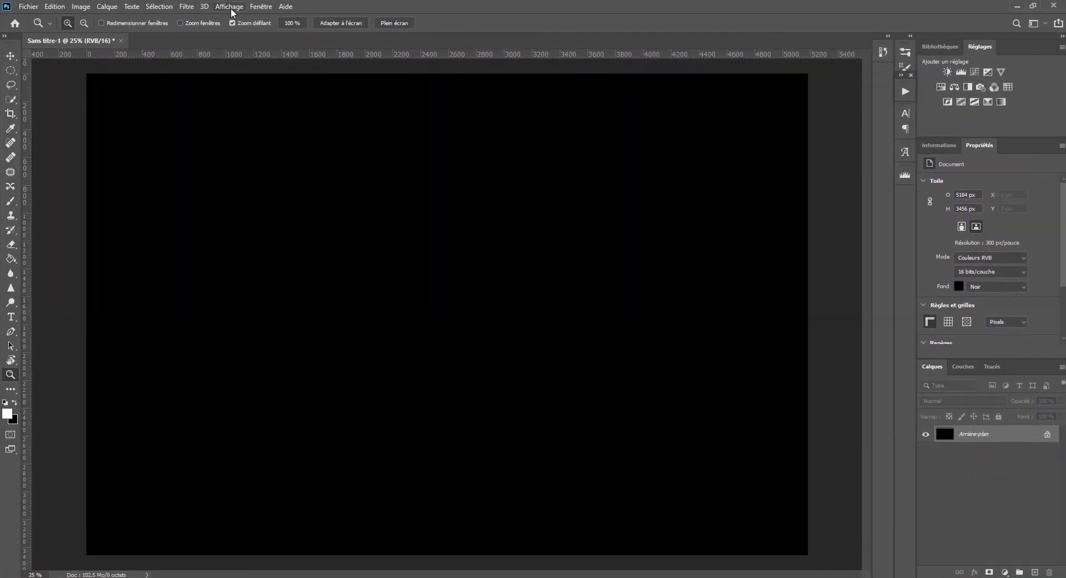
Display the list of recorded actions and examine the contents of the "Actions par défaut" set.
click(231, 8)
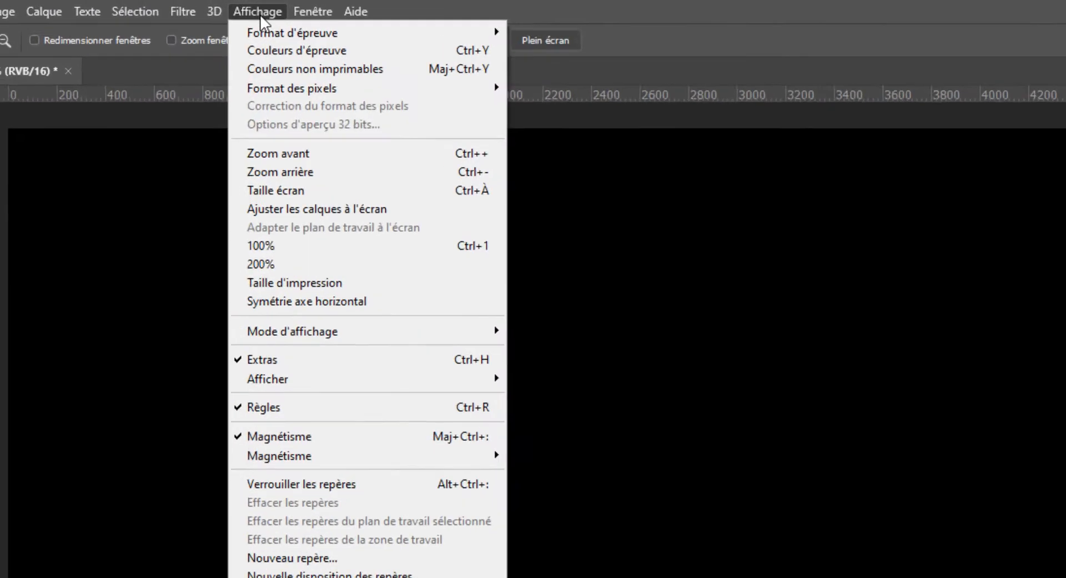
mouse_move(266, 7)
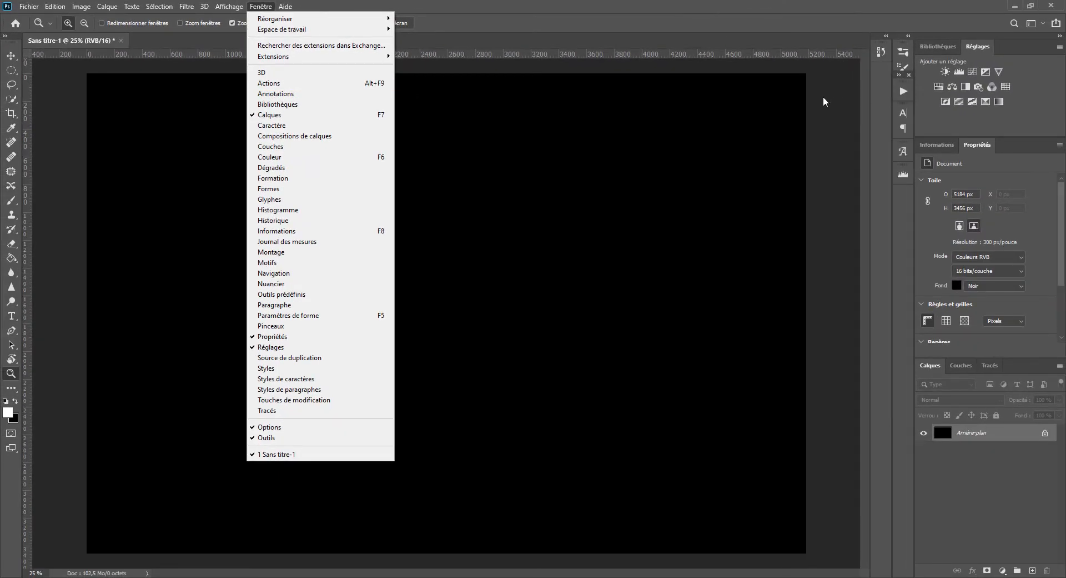
click(904, 93)
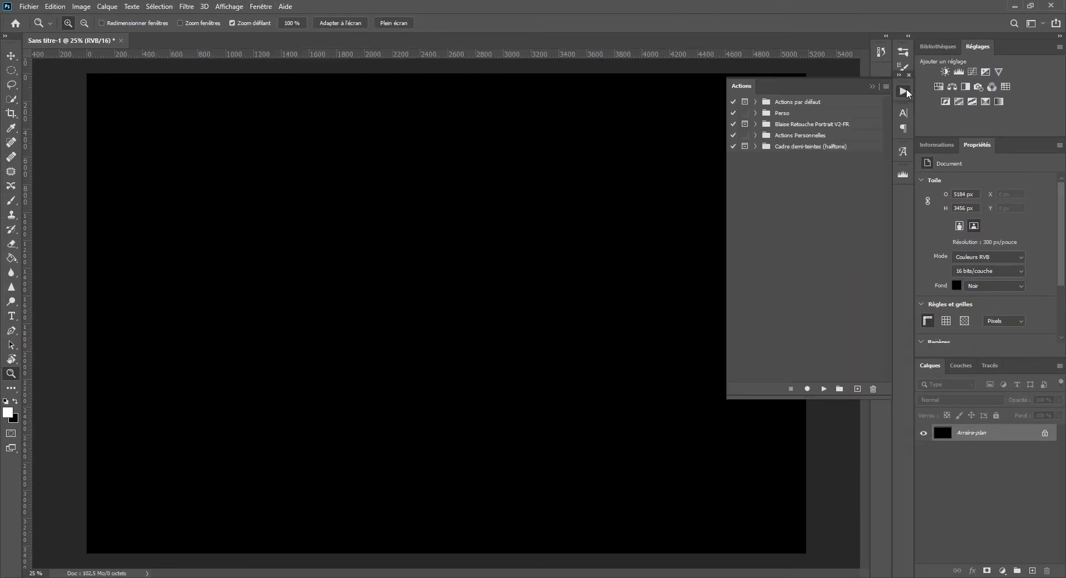
click(755, 102)
click(755, 103)
click(756, 103)
click(755, 103)
click(871, 86)
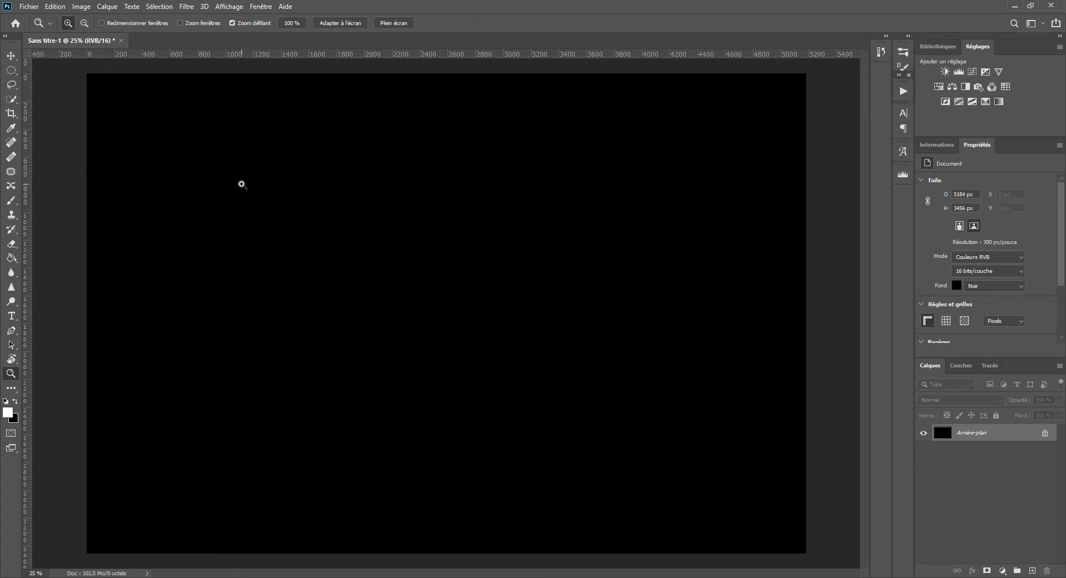
Select the whole canvas and convert the selection into a 1-pixel border.
click(159, 6)
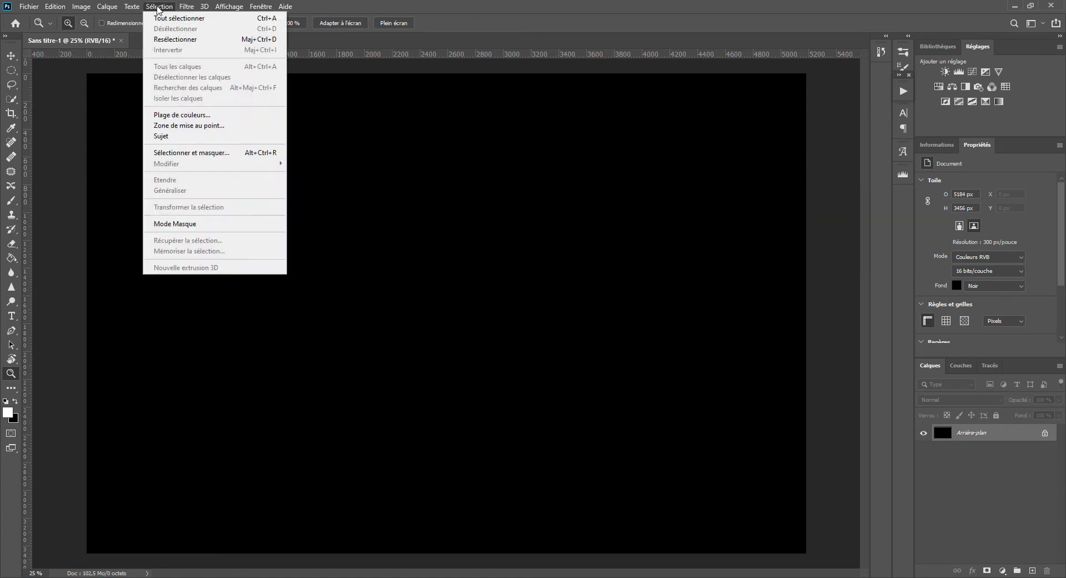
click(185, 22)
click(160, 7)
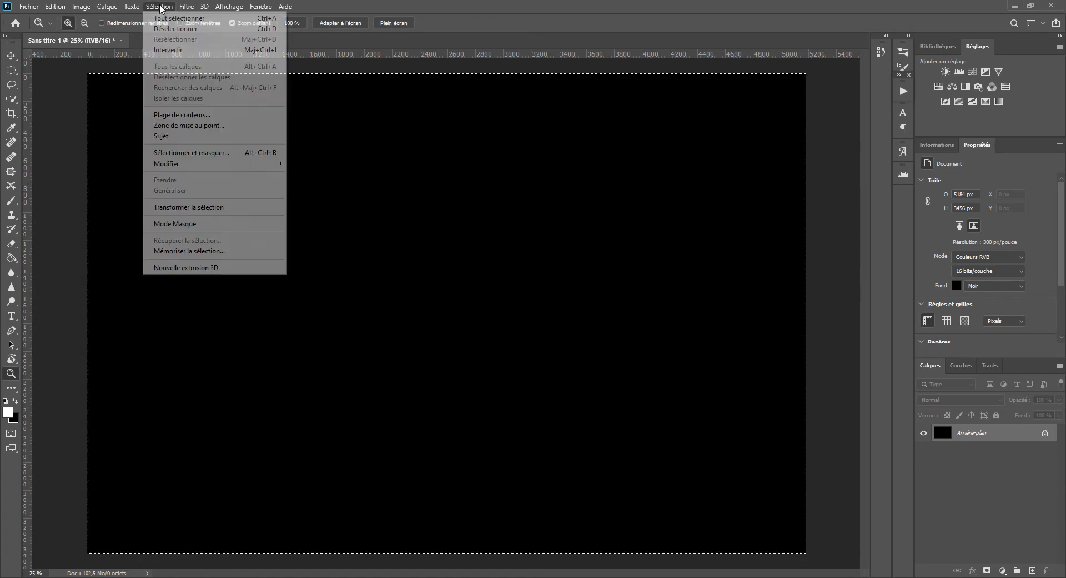
mouse_move(184, 164)
click(305, 164)
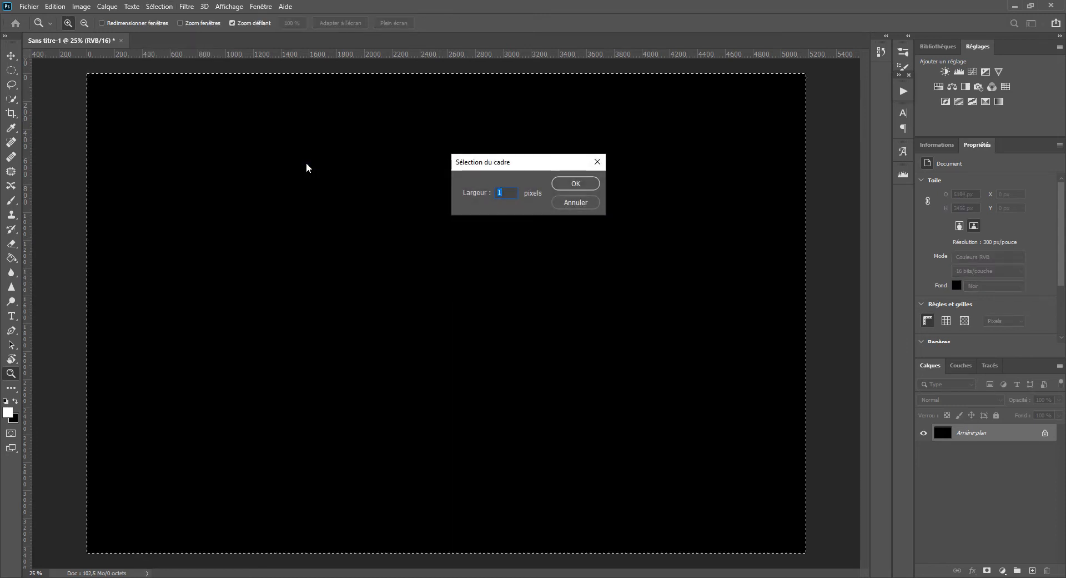
key(Return)
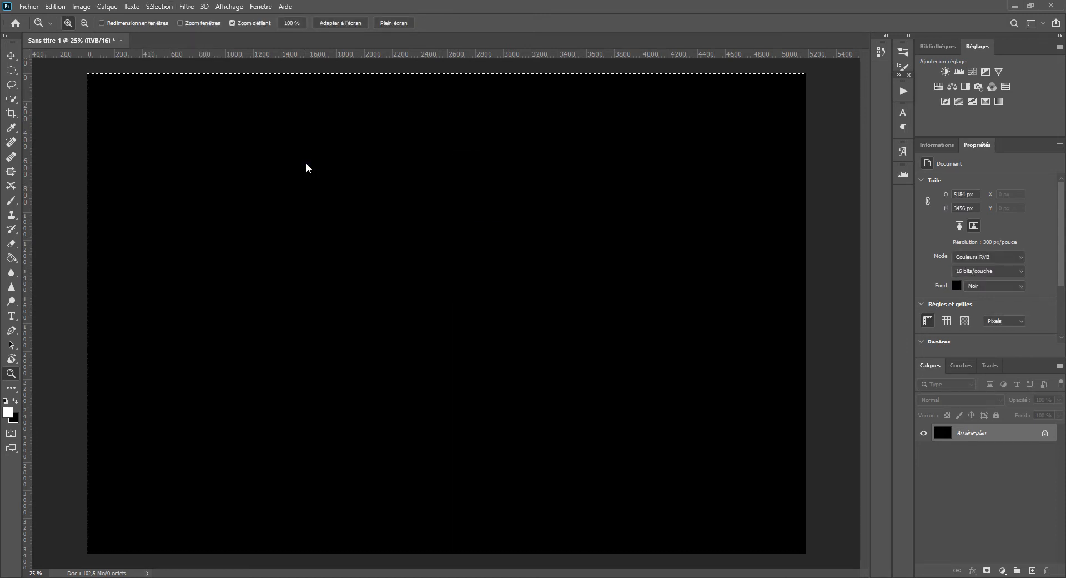
Invert the border selection and contract it by 50 pixels.
click(156, 8)
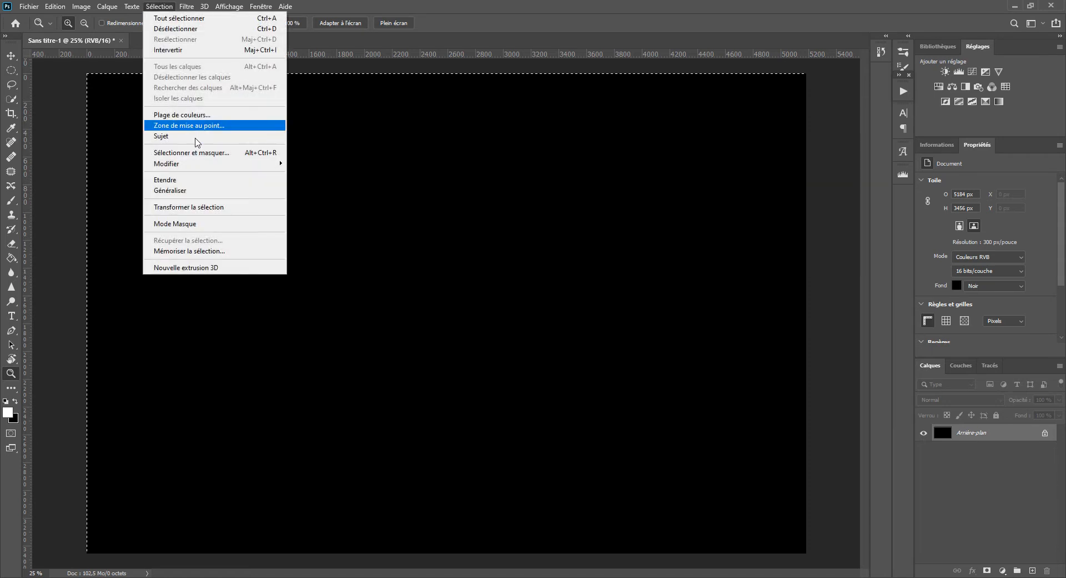
click(195, 50)
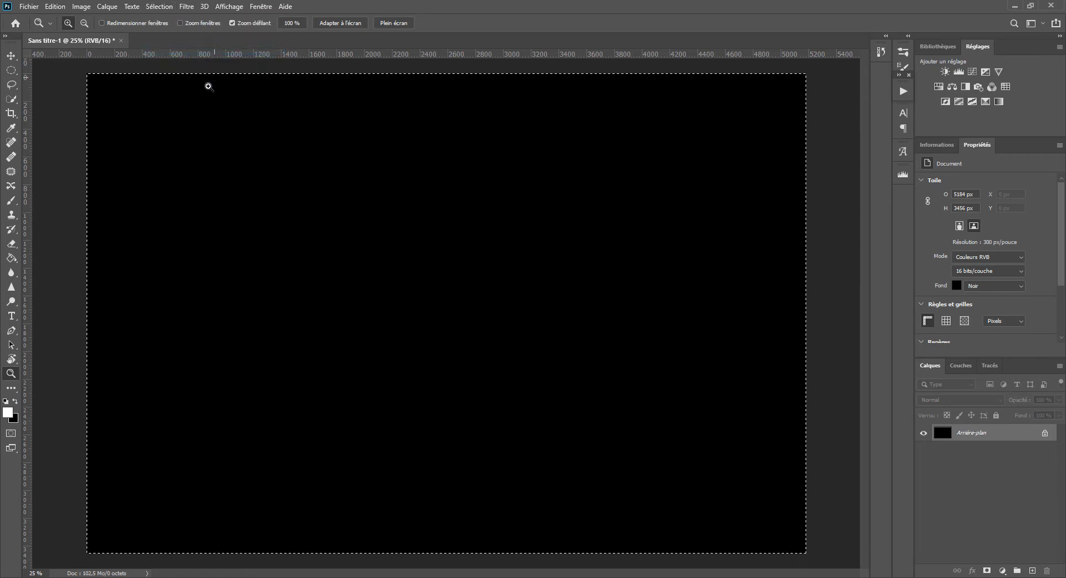
click(186, 7)
mouse_move(163, 4)
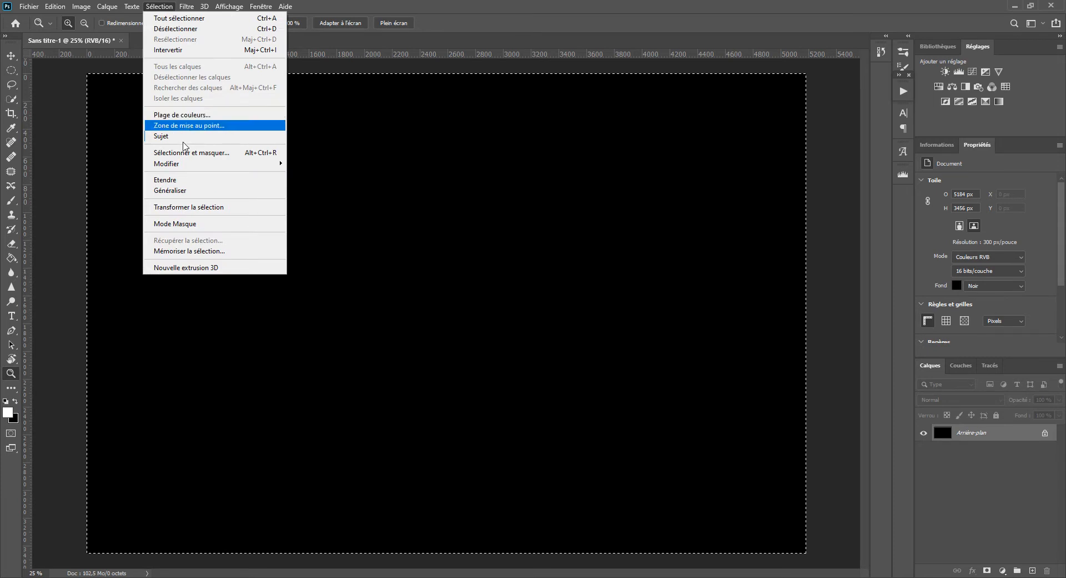
mouse_move(181, 165)
click(335, 194)
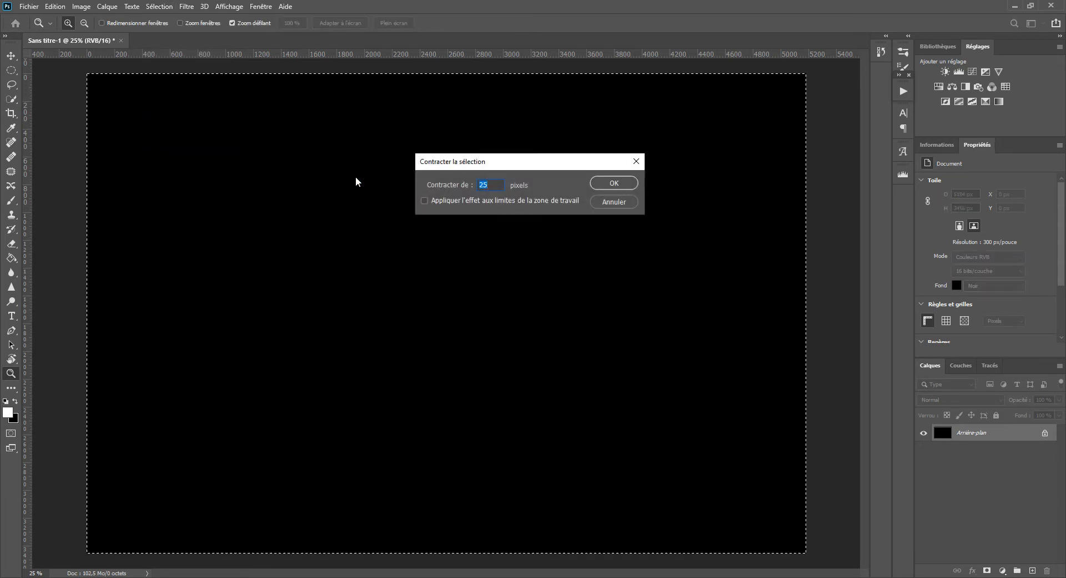
text(50)
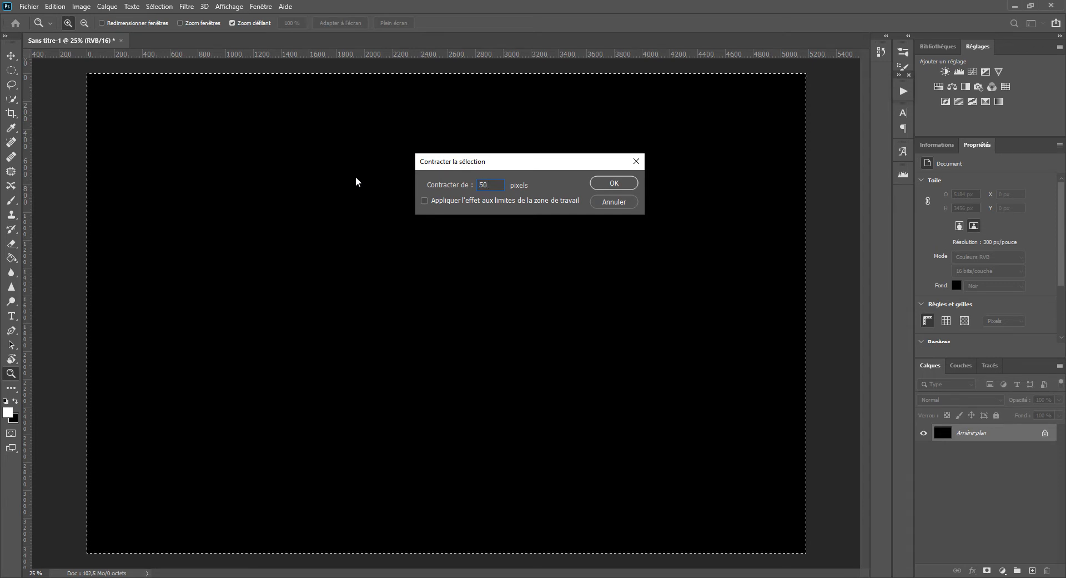
key(Return)
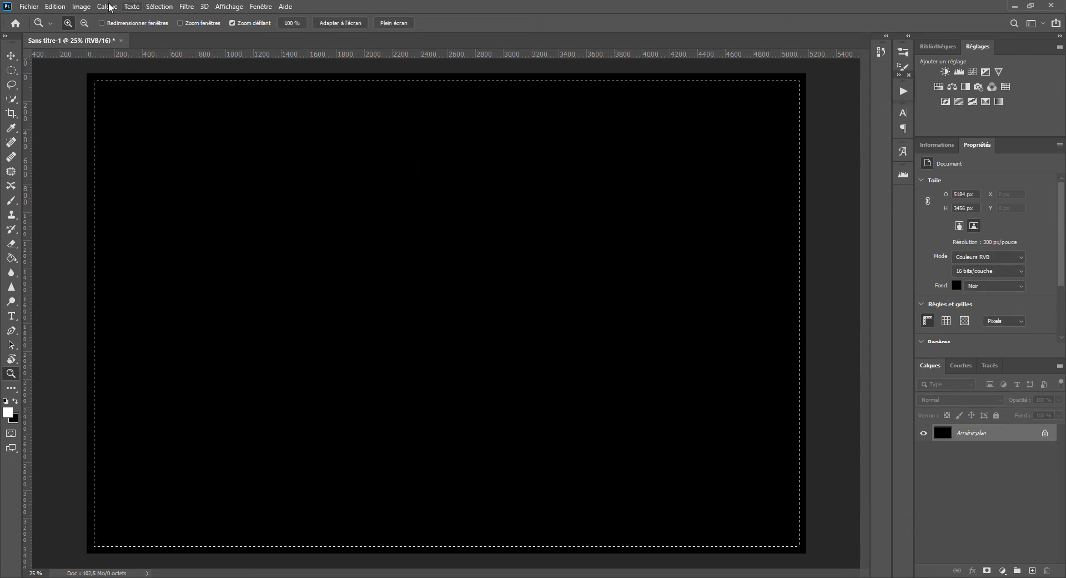
Create a new empty layer above the background.
click(1033, 571)
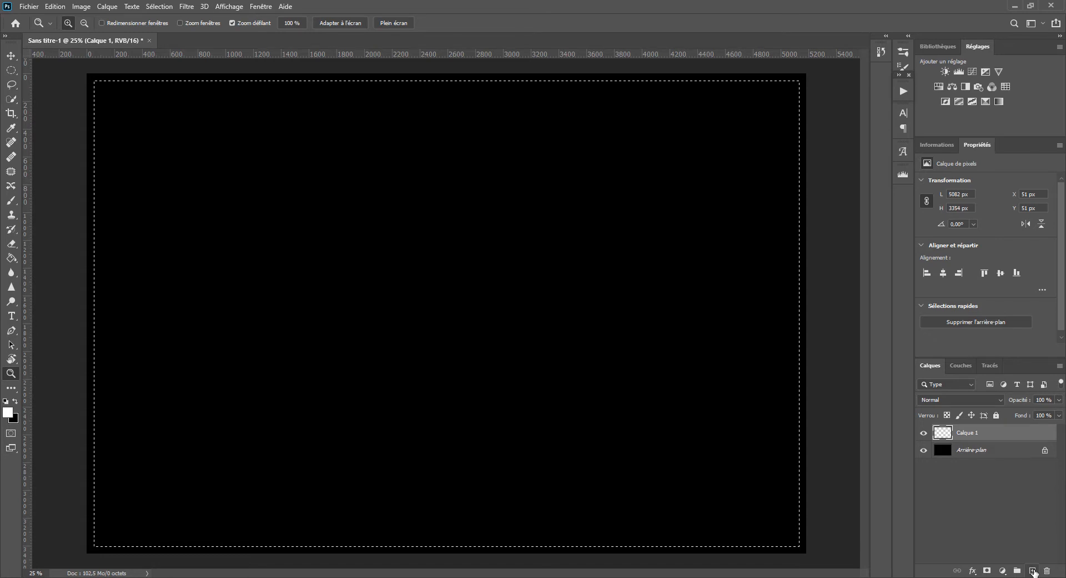
click(107, 6)
mouse_move(125, 18)
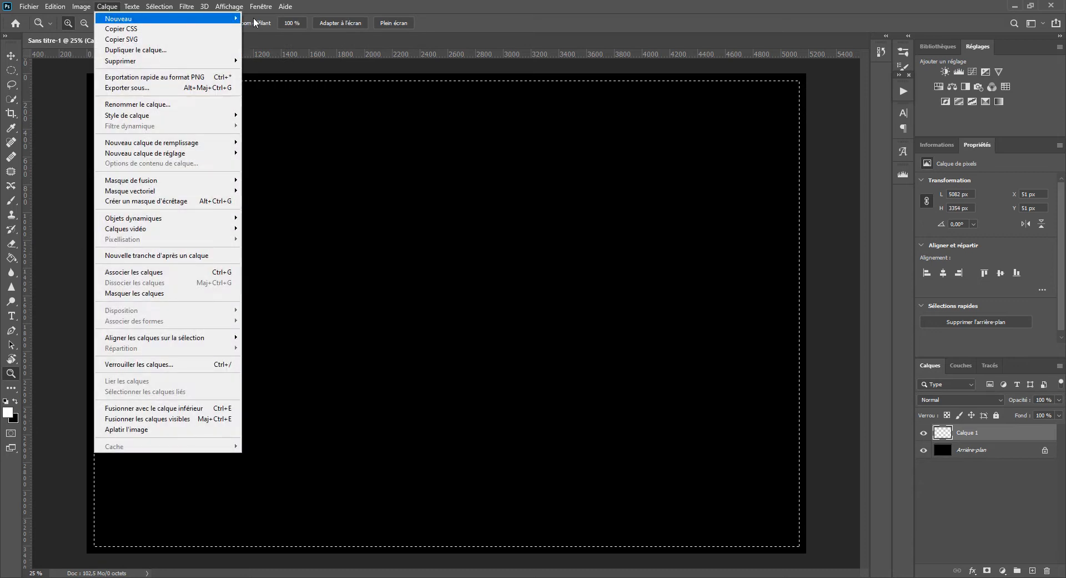
mouse_move(222, 22)
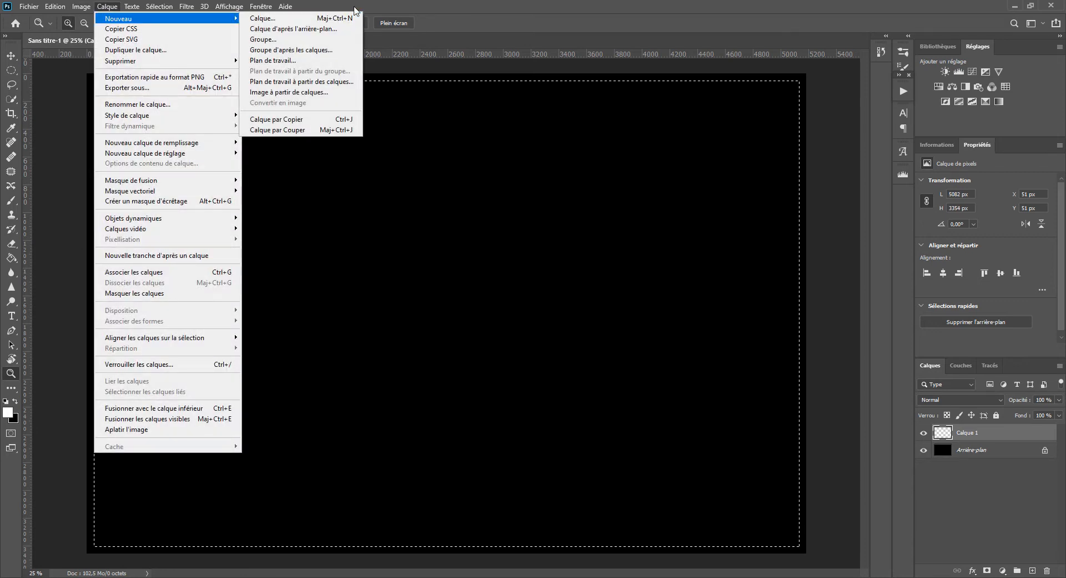
click(440, 86)
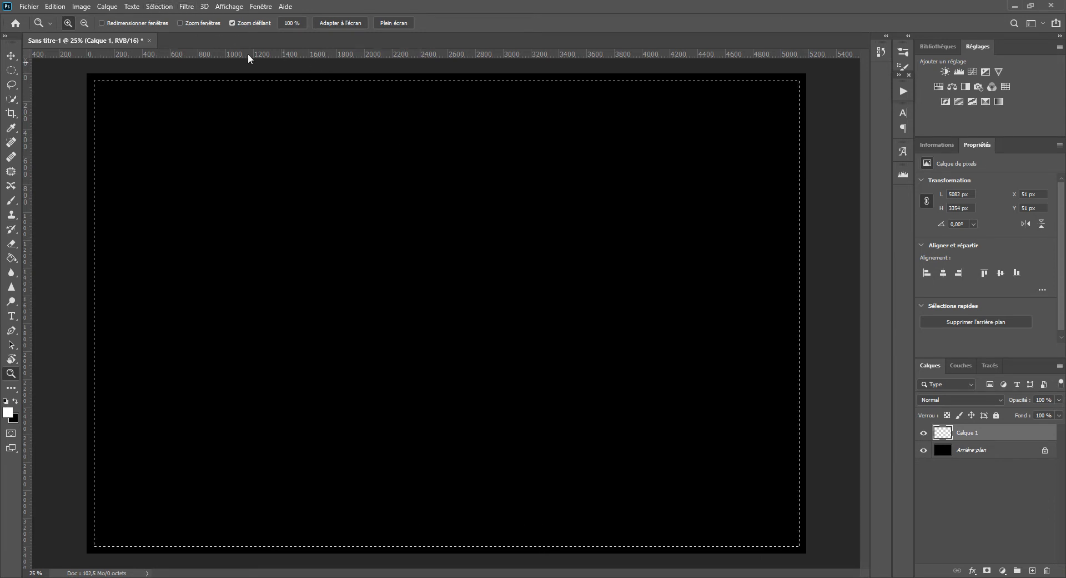
Fill the selection on the new layer with white (Blanc), in Normal mode at 100% opacity.
click(58, 7)
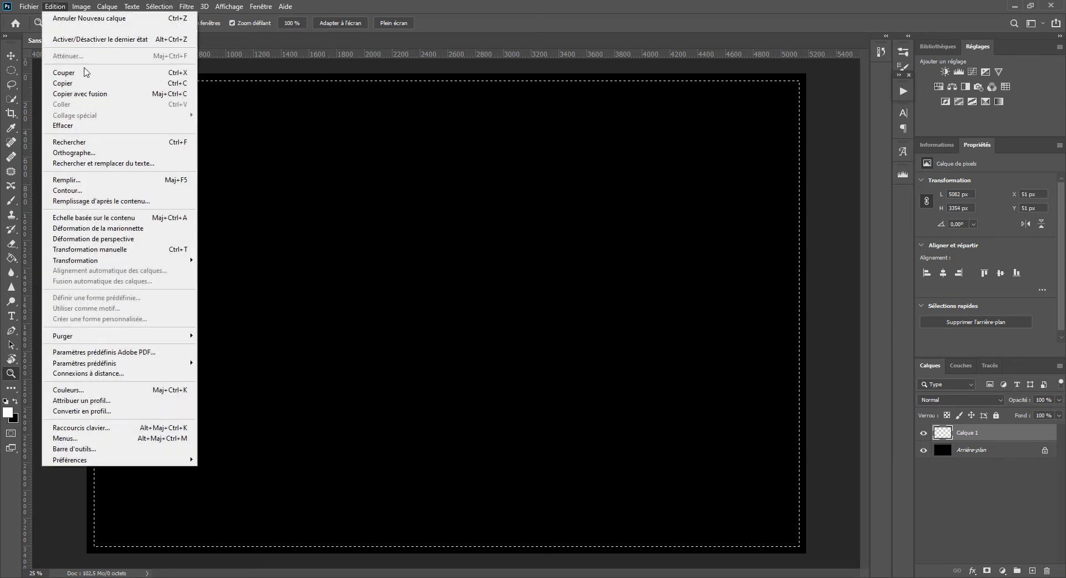
click(68, 179)
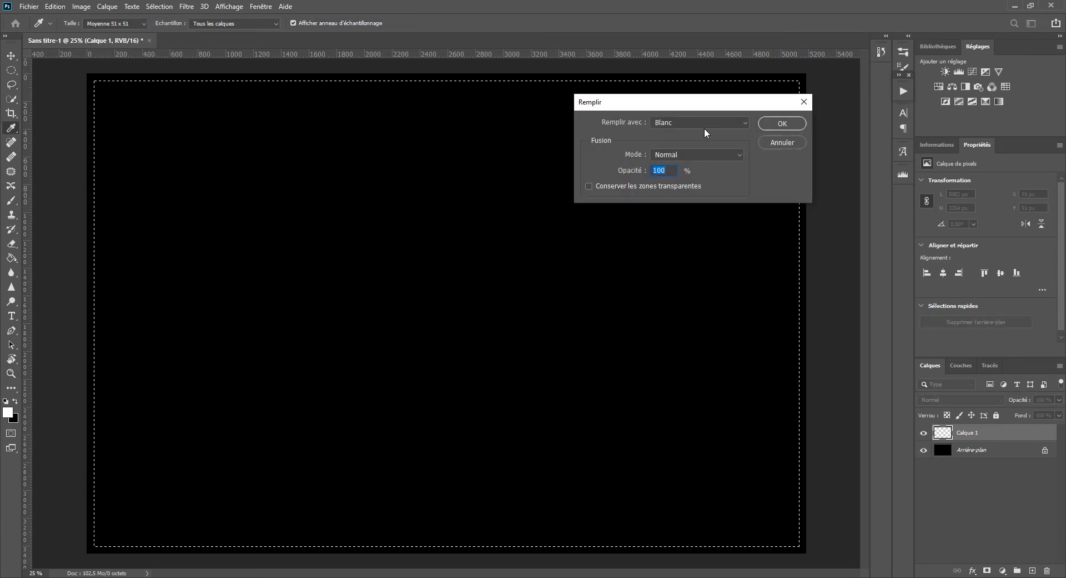
click(682, 121)
click(682, 122)
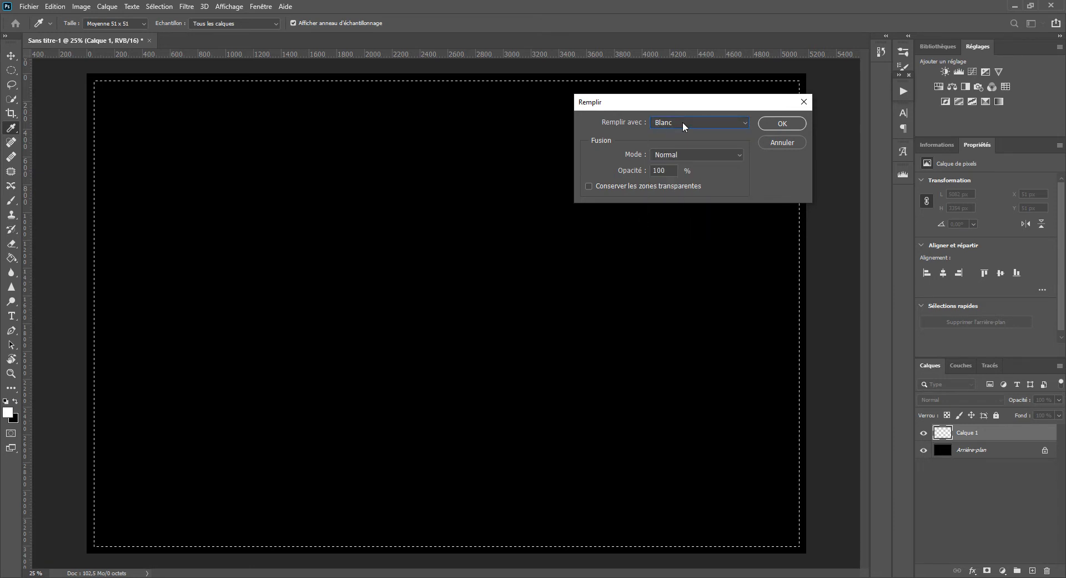
click(693, 124)
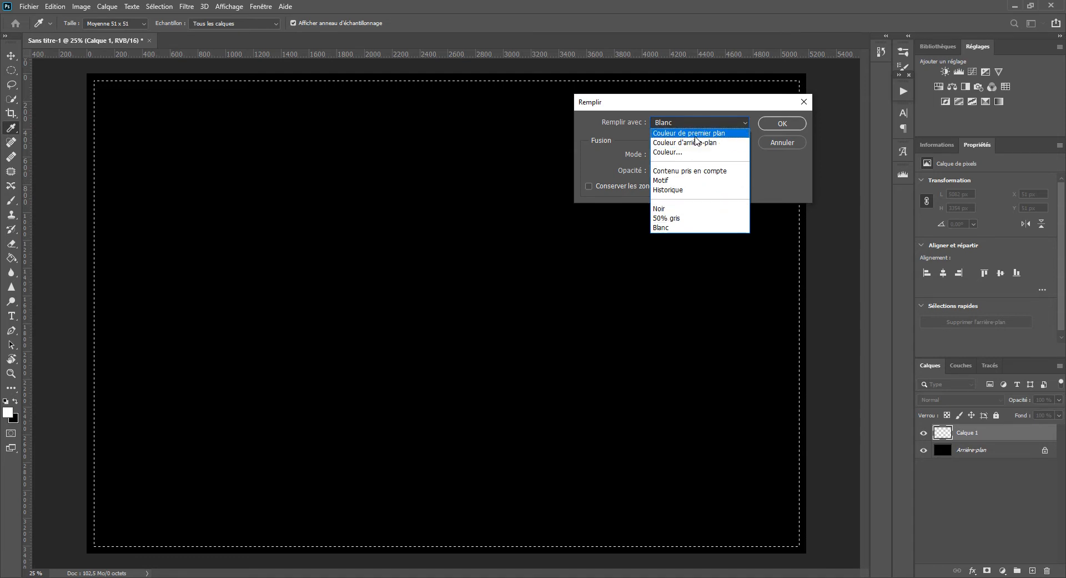
click(679, 152)
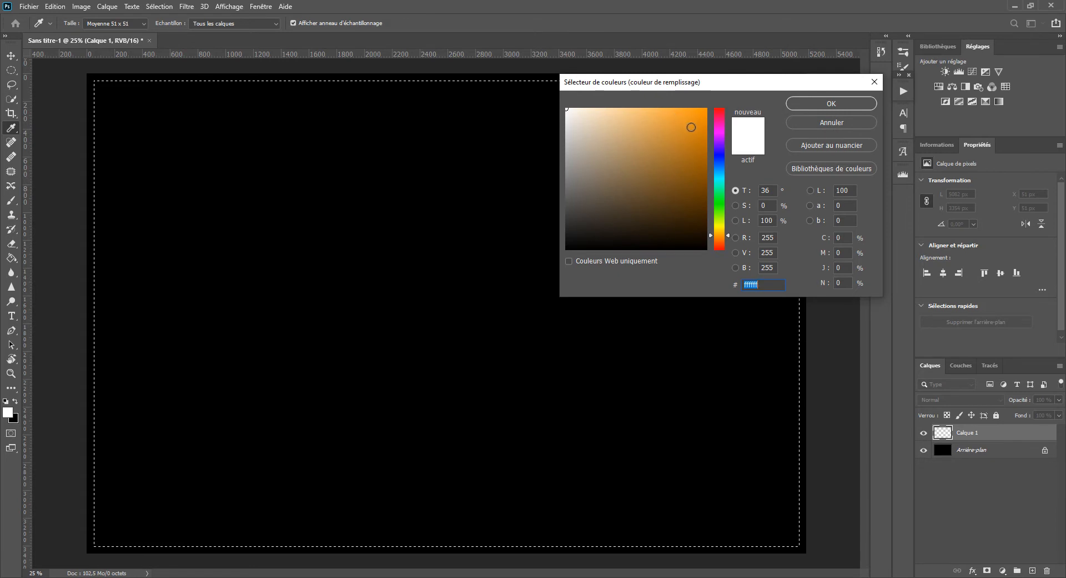
click(838, 101)
click(702, 121)
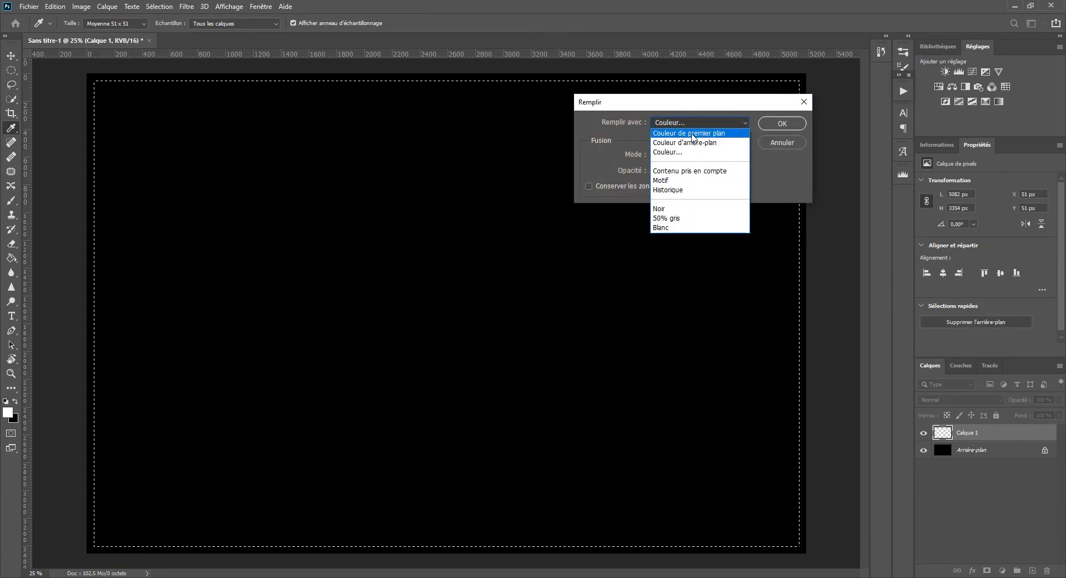
click(675, 227)
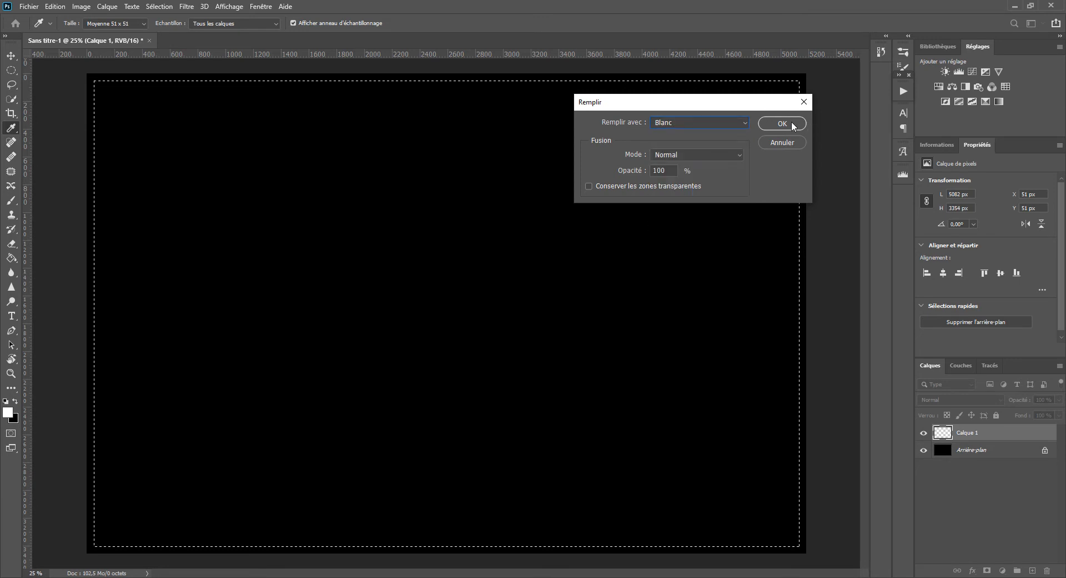
click(791, 124)
key(z)
Contract the selection by 25 pixels and clear the white inside it to leave a thin frame.
click(163, 7)
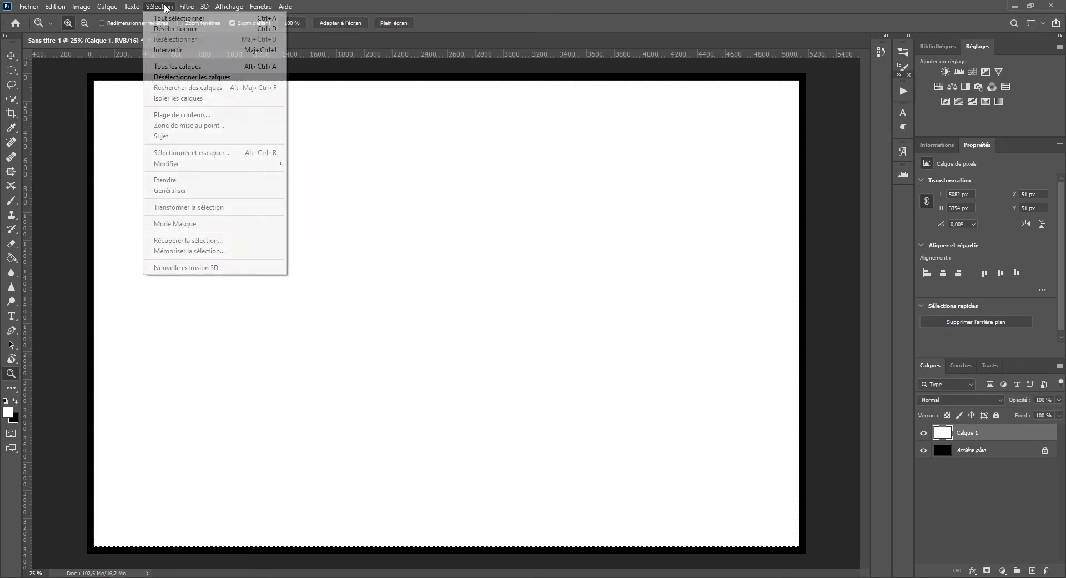
mouse_move(195, 163)
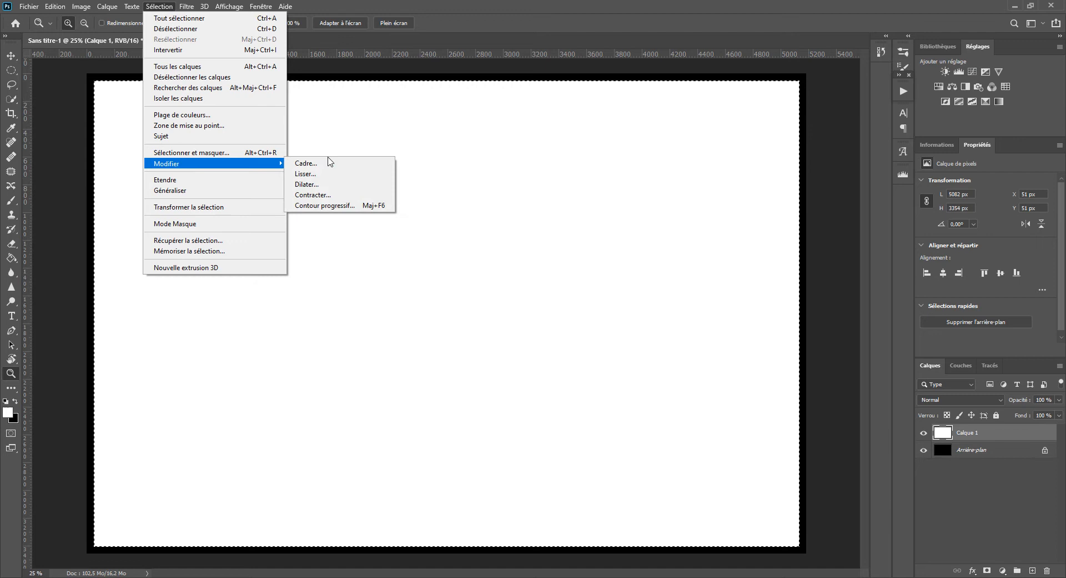
click(339, 196)
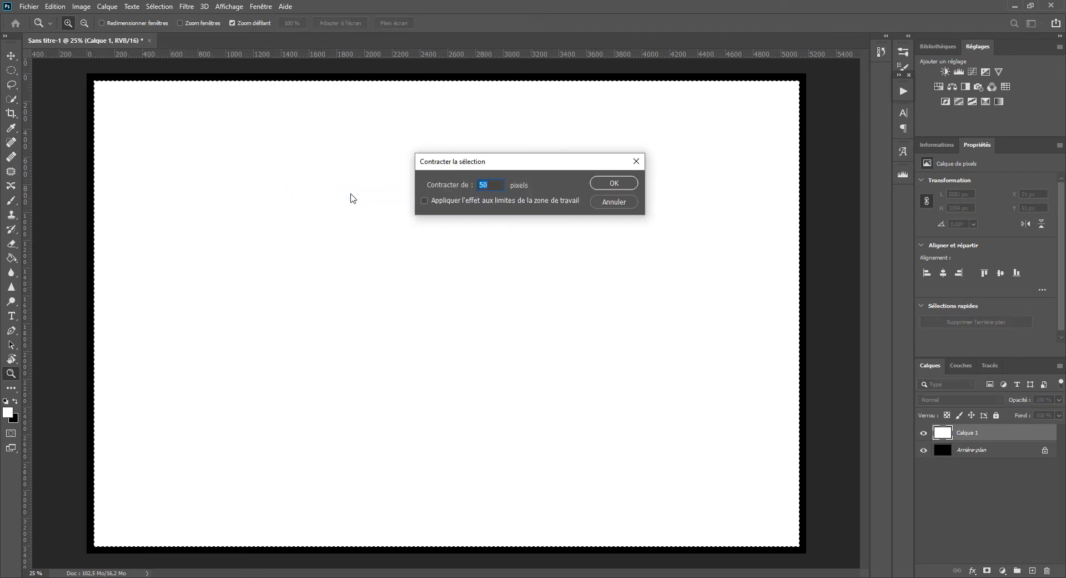
text(2)
key(Return)
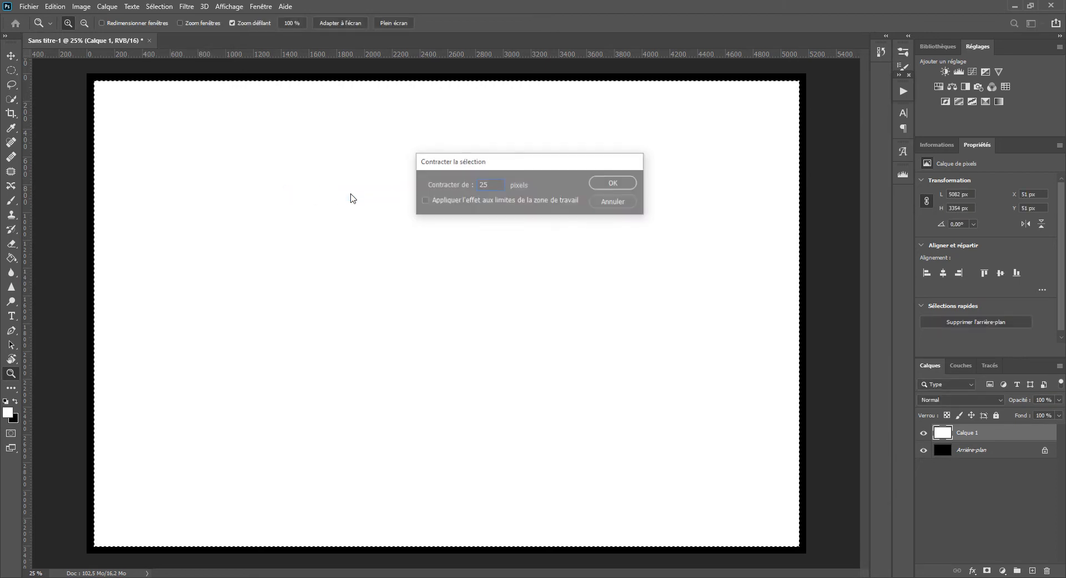
click(55, 6)
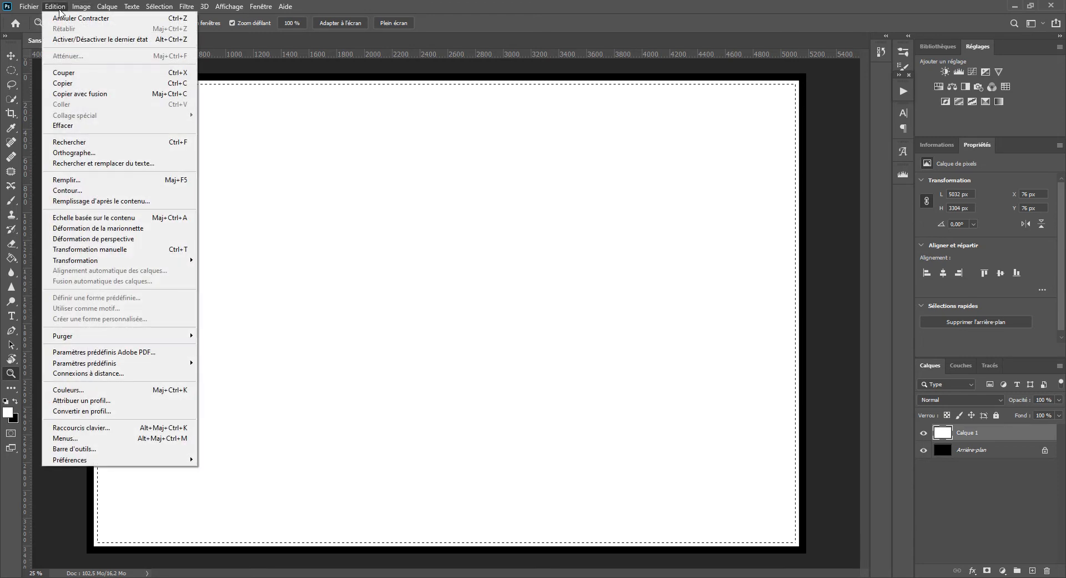
click(88, 127)
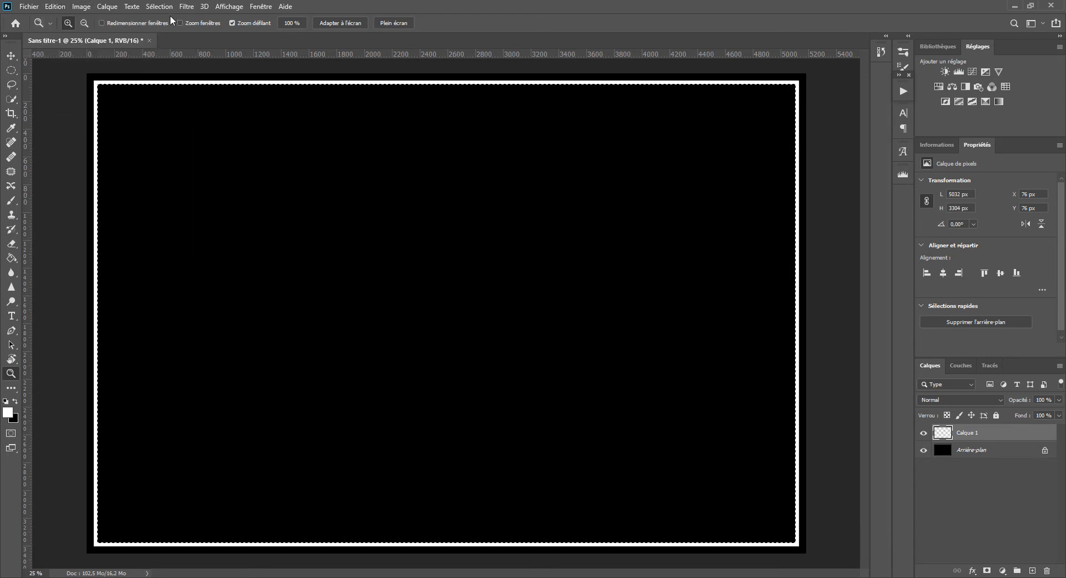
Deselect the area and rename the white frame's layer "Cadre".
click(160, 6)
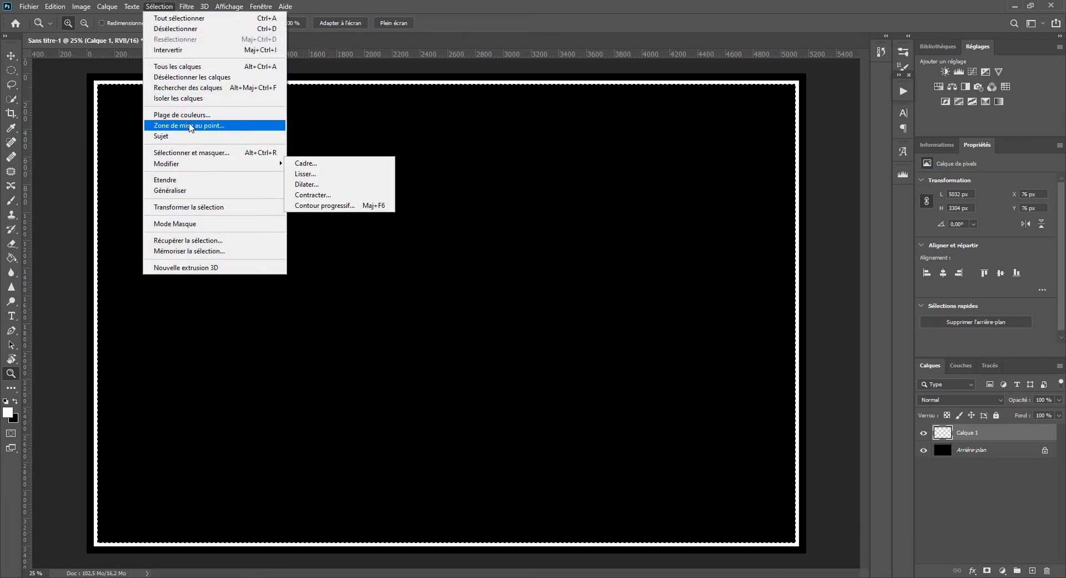
click(173, 28)
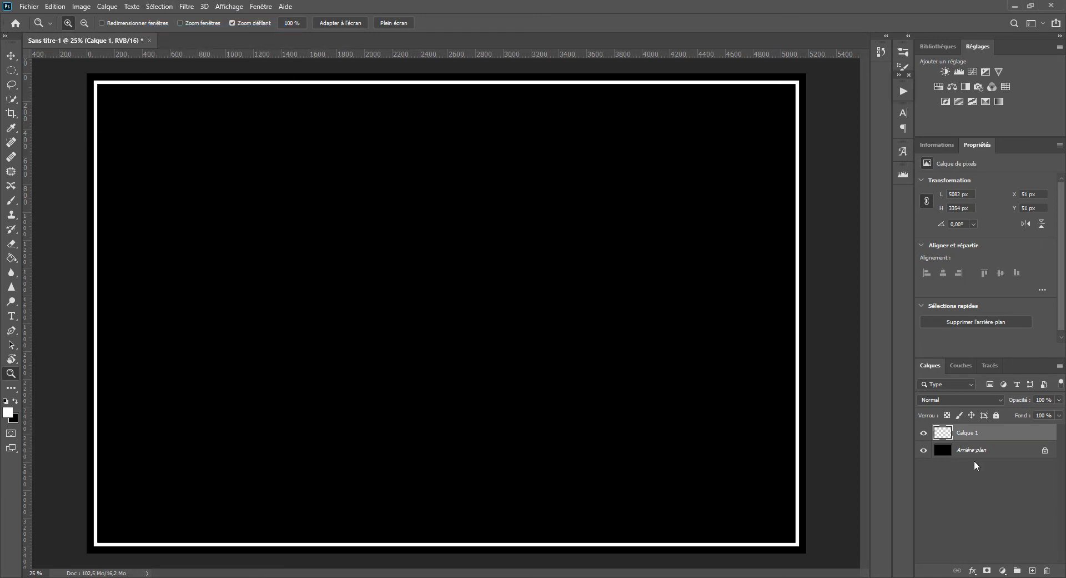
double_click(969, 432)
text(Cadre)
key(Return)
Delete the frame layer so that only the black background remains.
drag(1000, 437, 1047, 570)
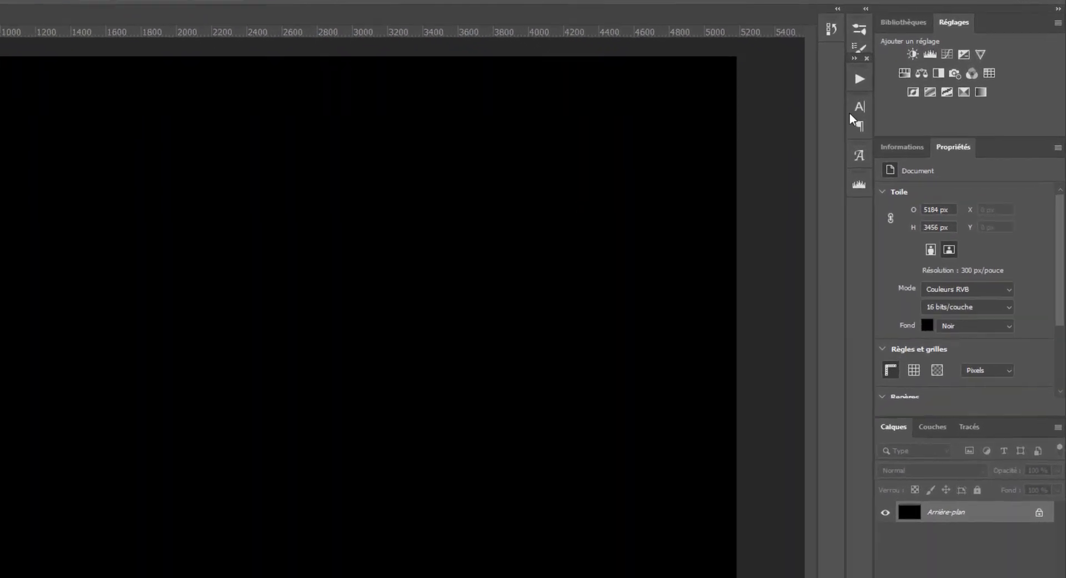
Create a new action set named "Tuto Actions" and collapse it in the actions list.
click(872, 85)
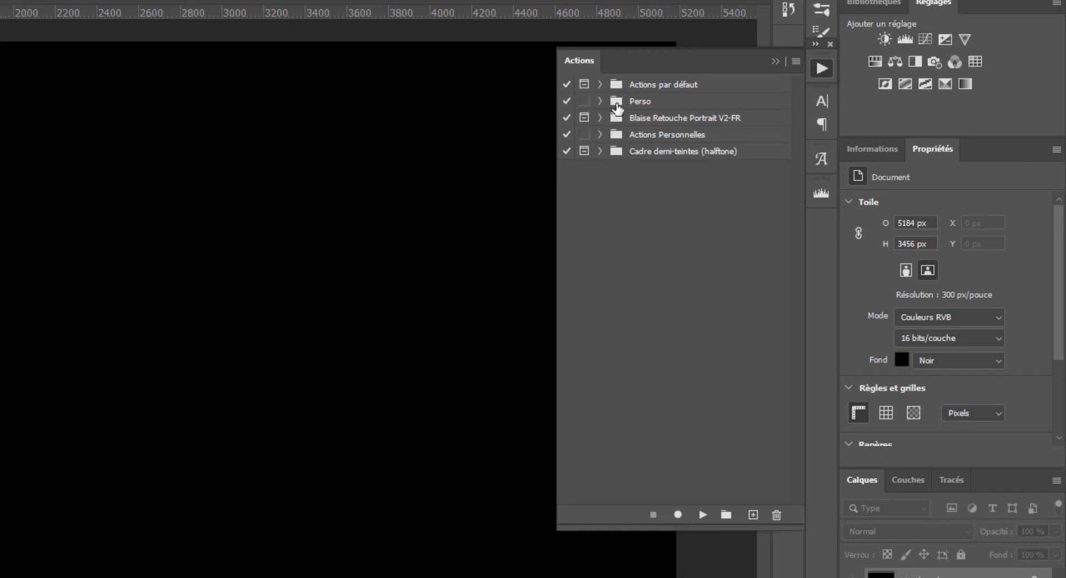
click(725, 515)
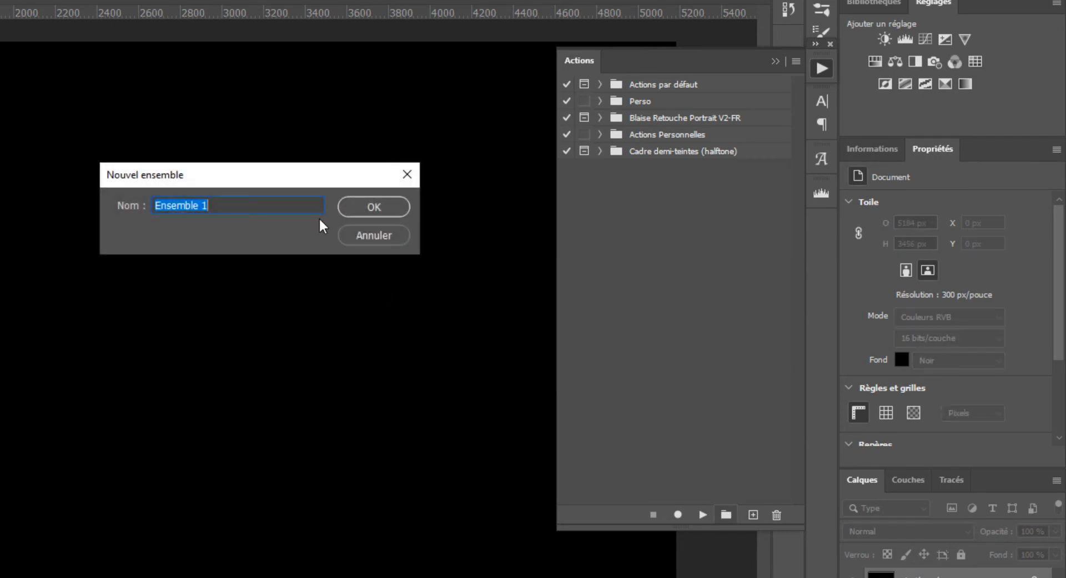
text(T)
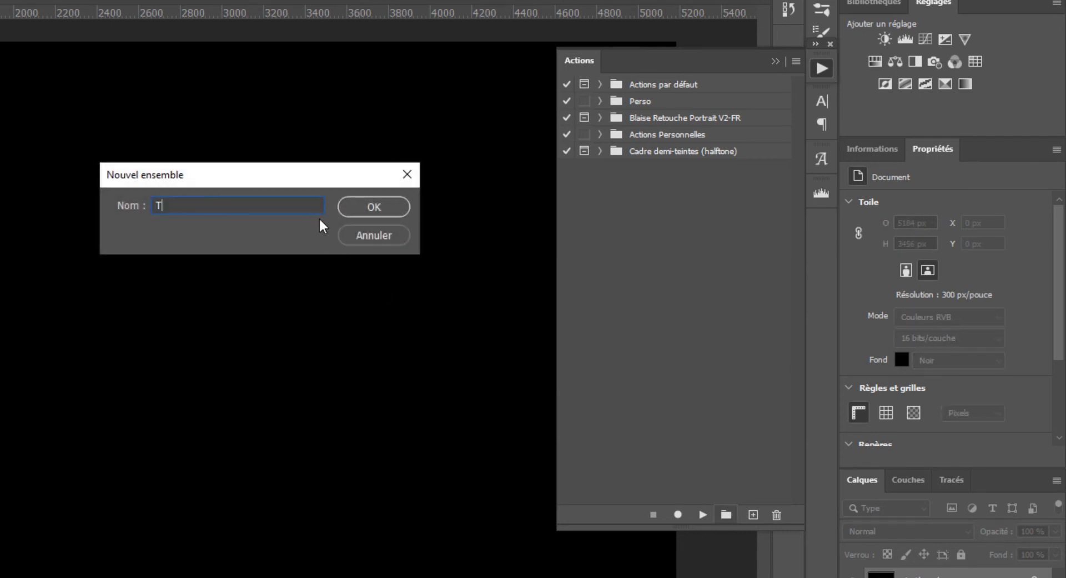
text(uto Actoni)
key(BackSpace)
key(BackSpace)
key(BackSpace)
text(ion)
key(BackSpace)
text(ns)
key(Return)
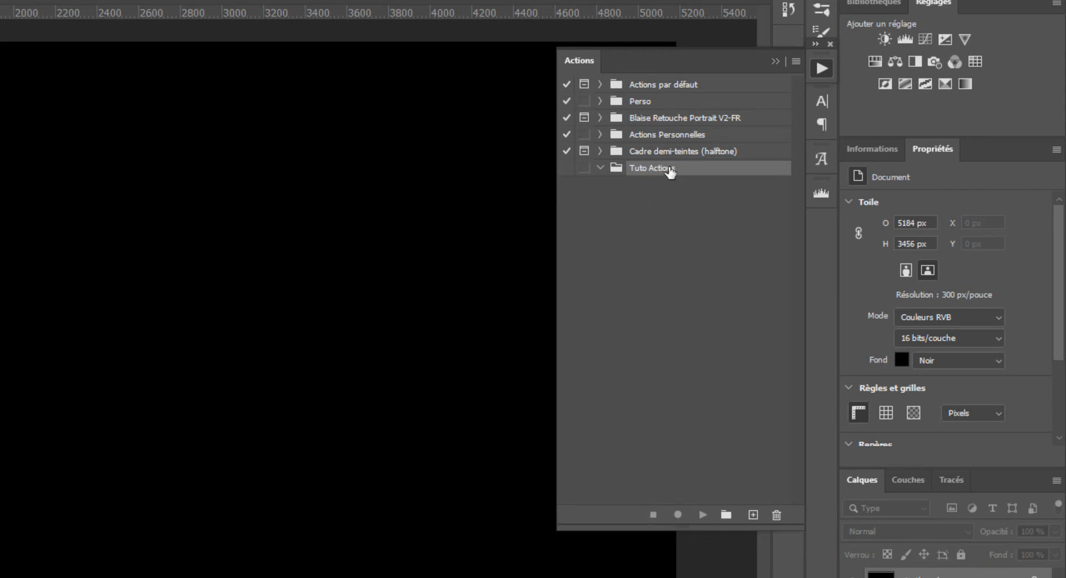
click(600, 167)
Begin a new action named "Cadre blanc" and assign it to the "Tuto Actions" set.
click(754, 515)
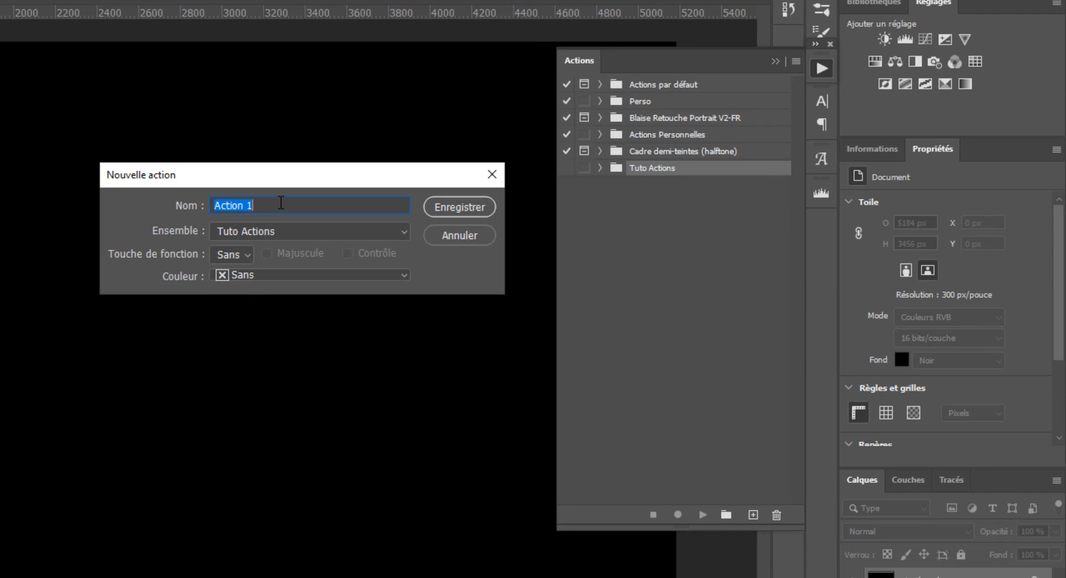
text(Cad)
text(re)
text(dre)
text( blanc)
click(295, 228)
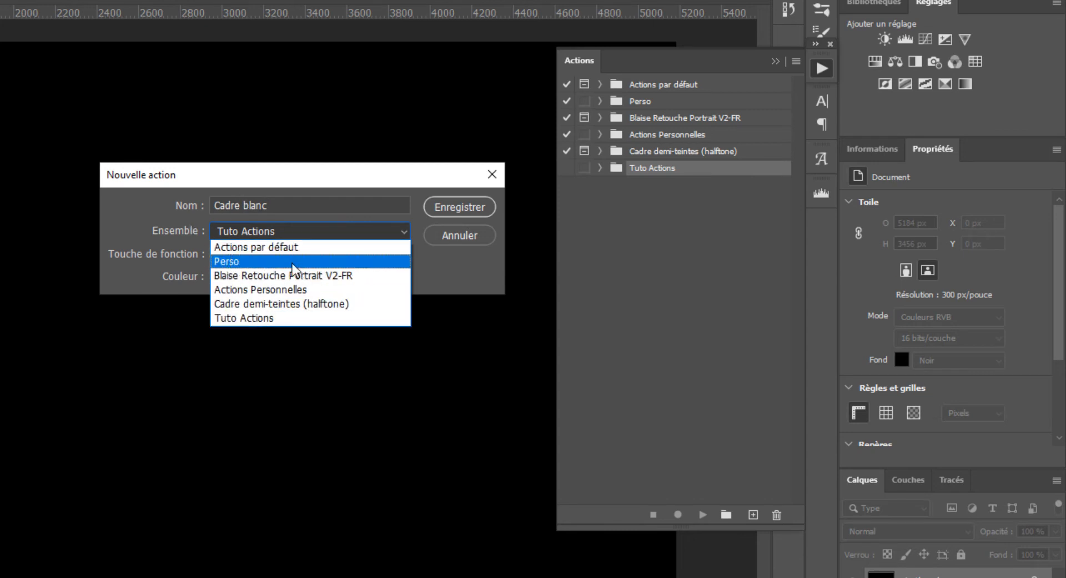
click(258, 317)
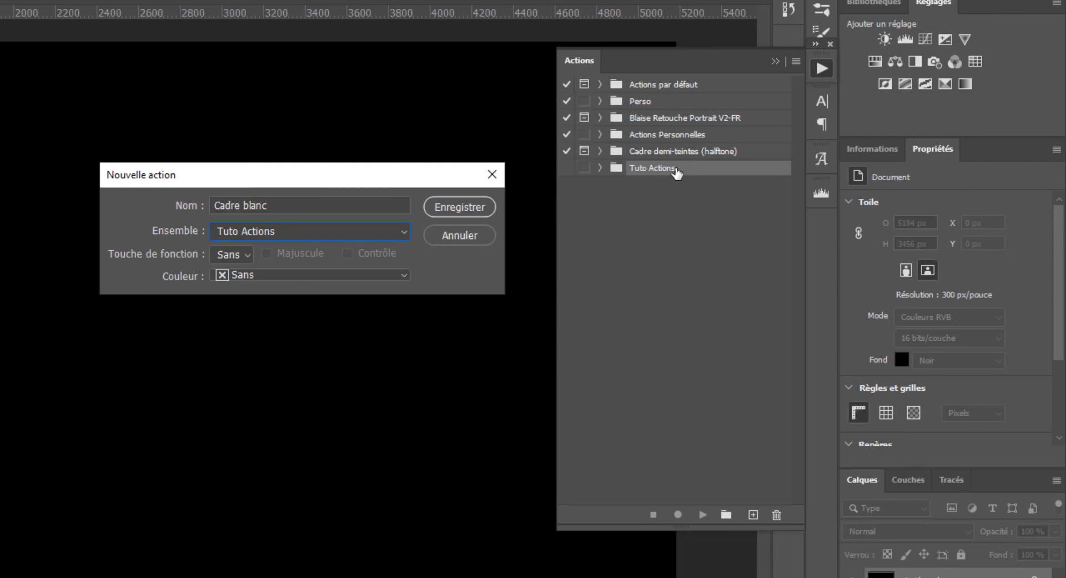
click(247, 256)
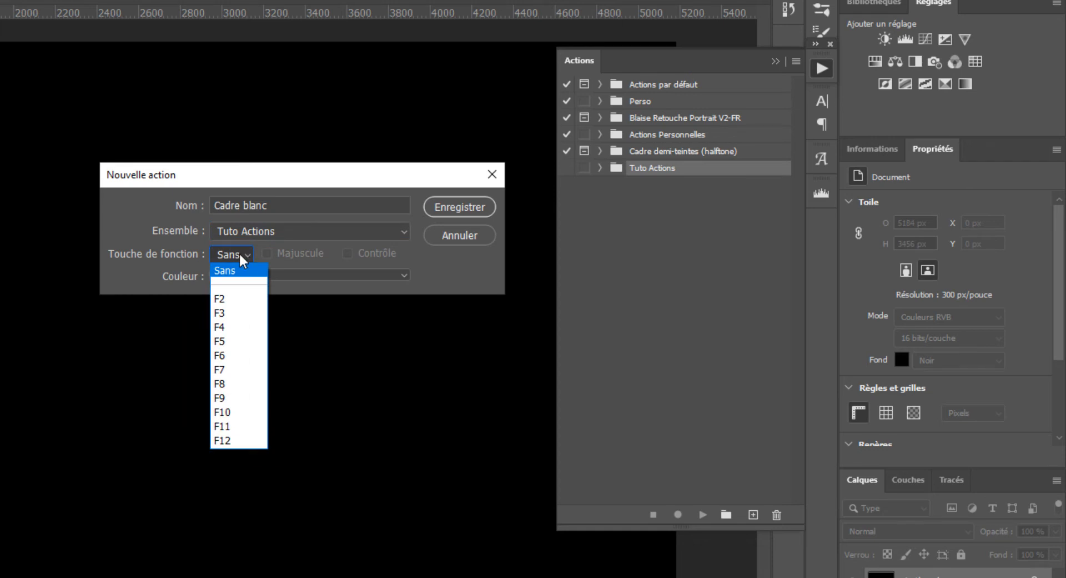
click(225, 412)
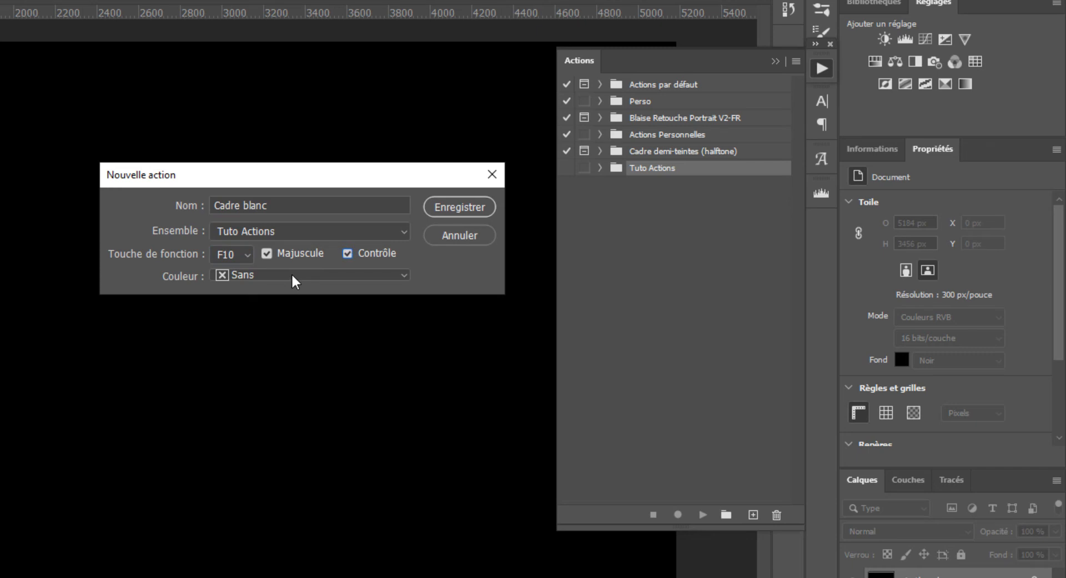
click(248, 254)
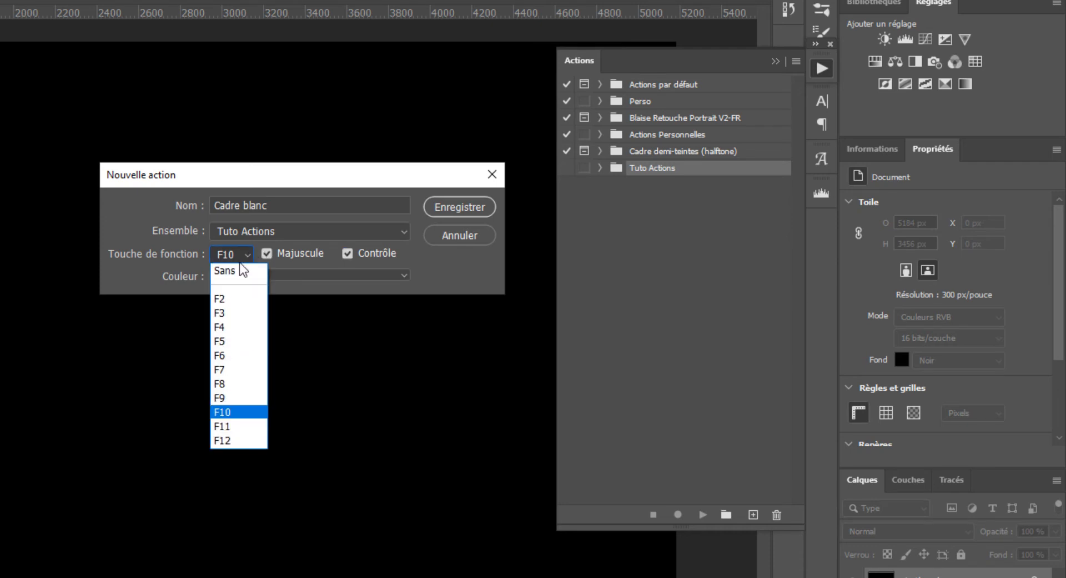
click(238, 269)
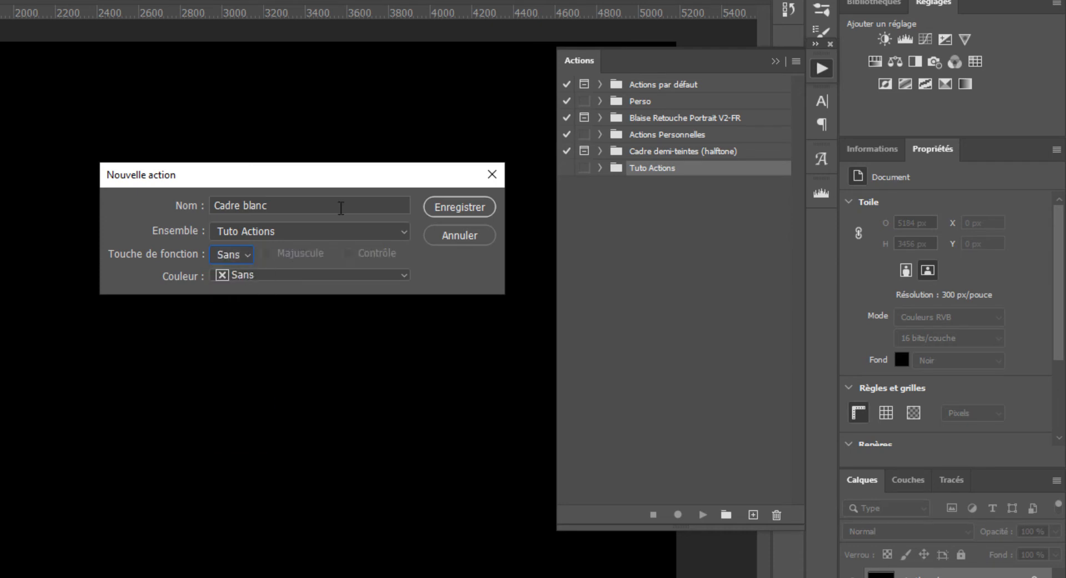
Give the action the Bleu colour, start recording it, and collapse the actions list to free the canvas.
click(279, 275)
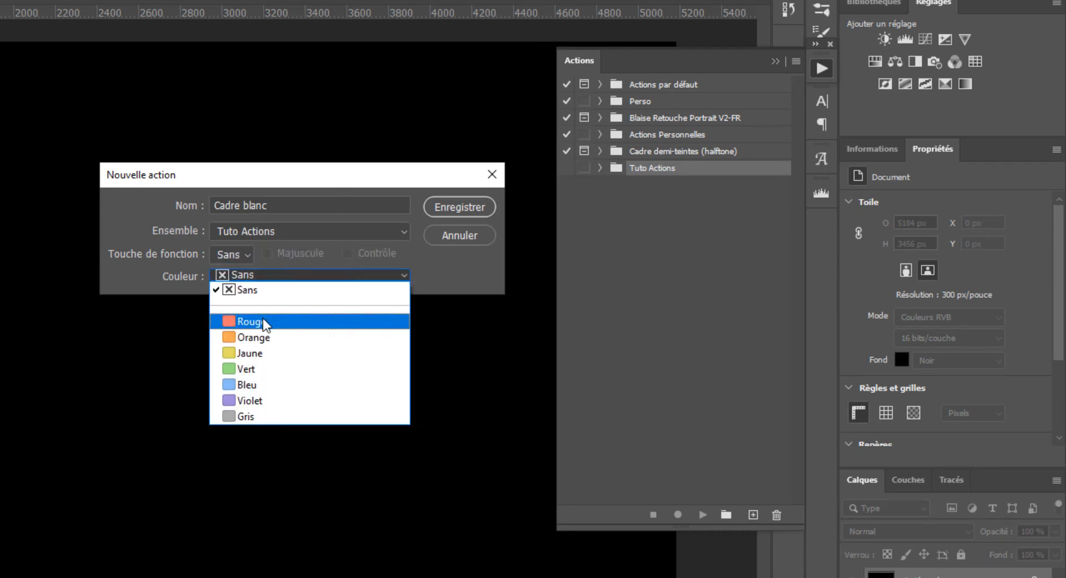
click(253, 383)
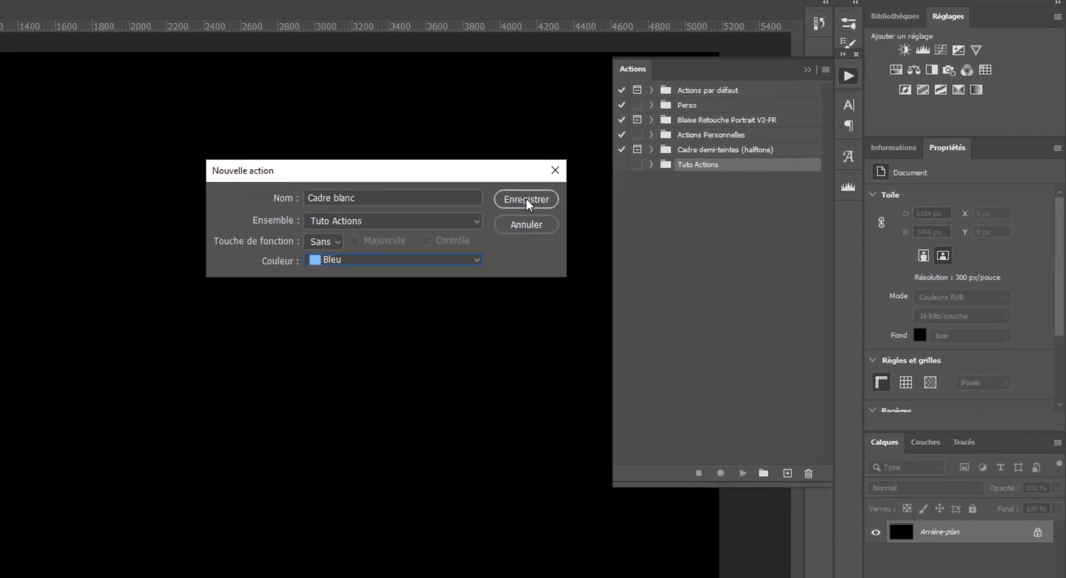
click(584, 192)
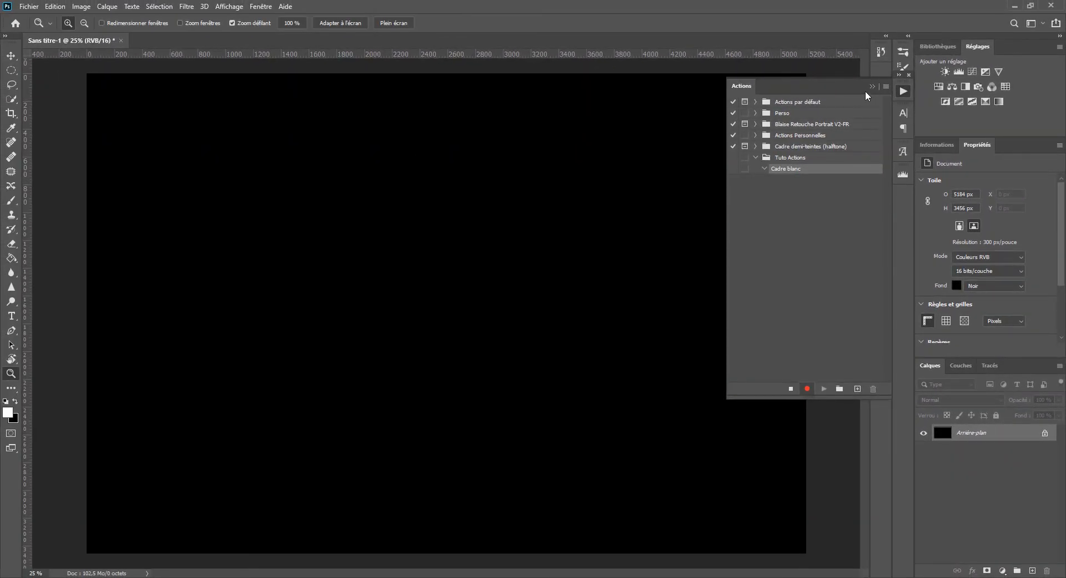
click(835, 78)
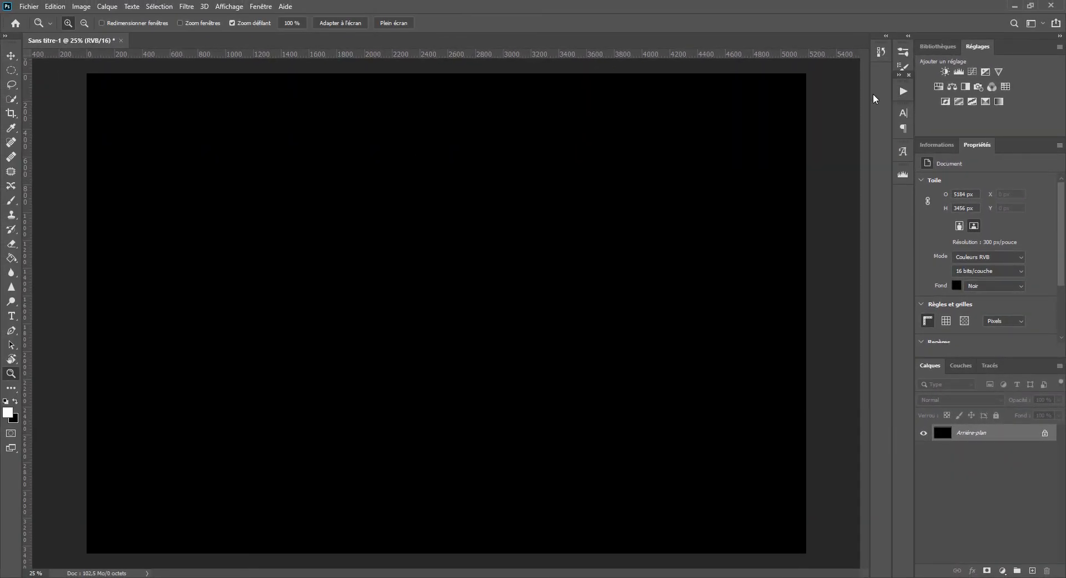
Select the entire canvas and modify the selection into a border with the Cadre command.
click(159, 6)
click(167, 18)
click(159, 6)
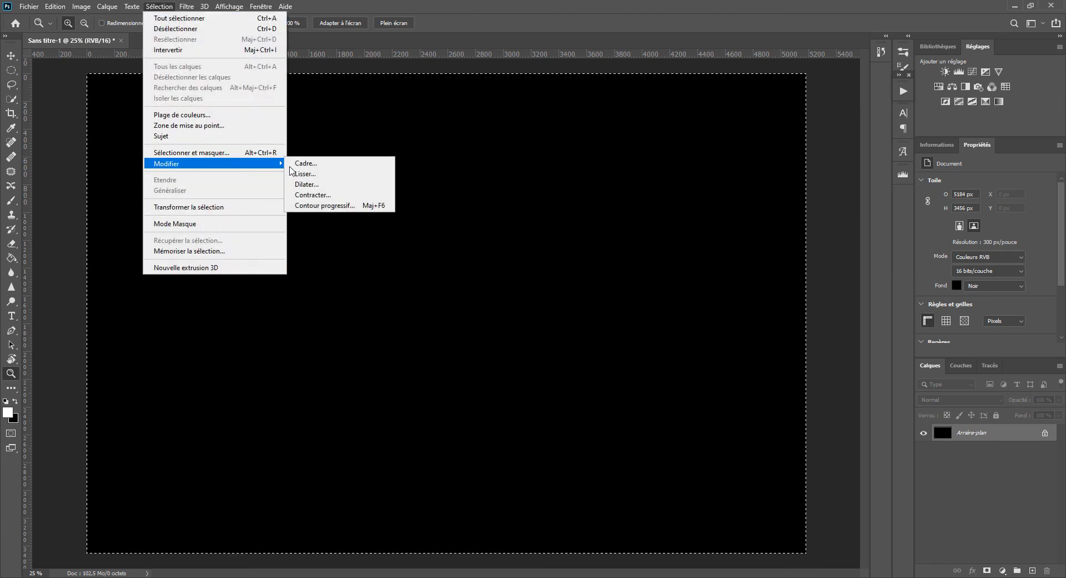
click(290, 165)
key(Return)
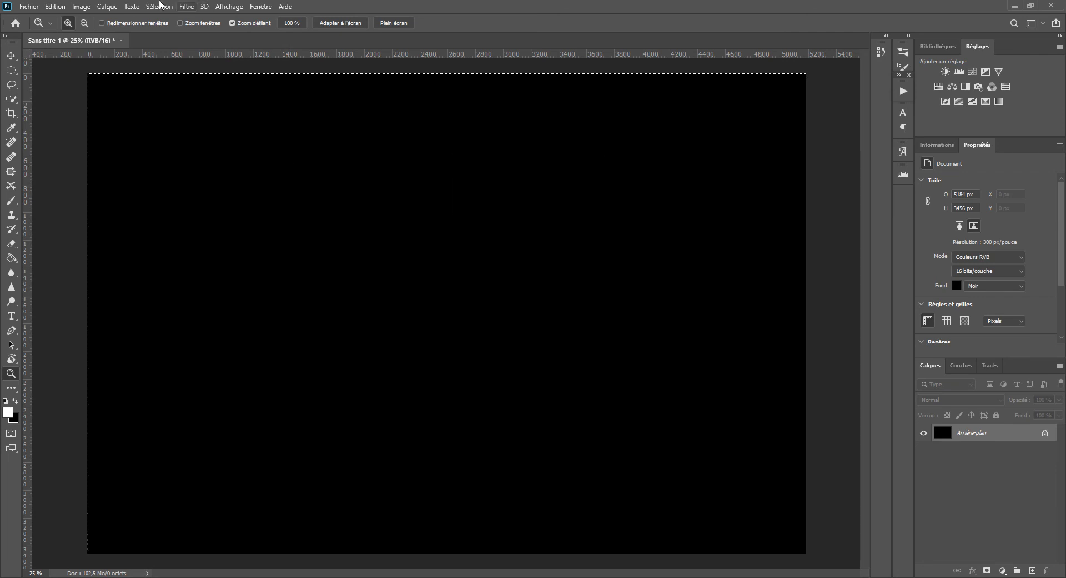
Invert the border selection and contract the result by 25 pixels.
click(159, 6)
click(167, 48)
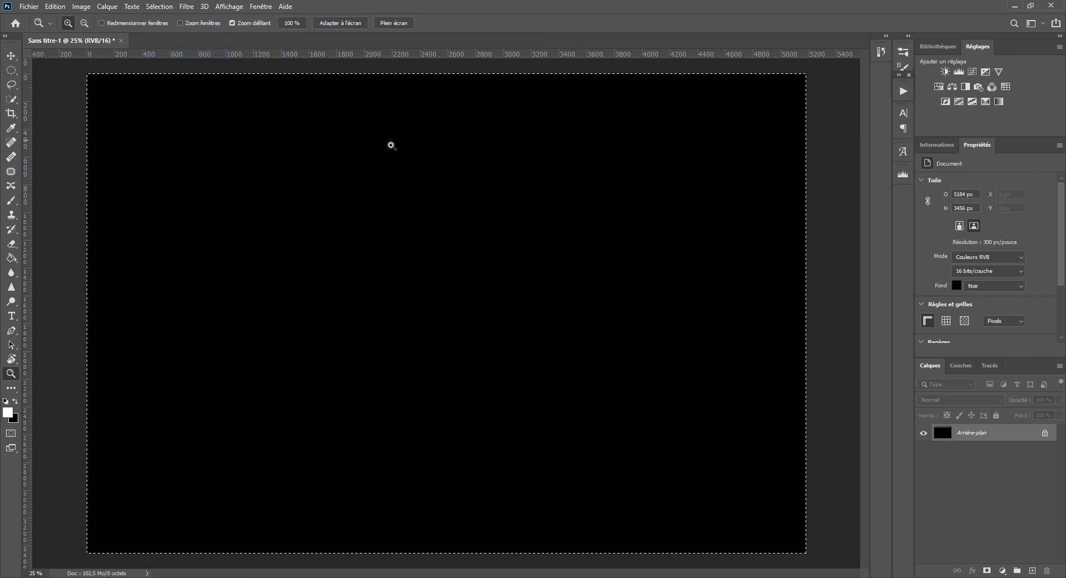
click(160, 8)
mouse_move(189, 164)
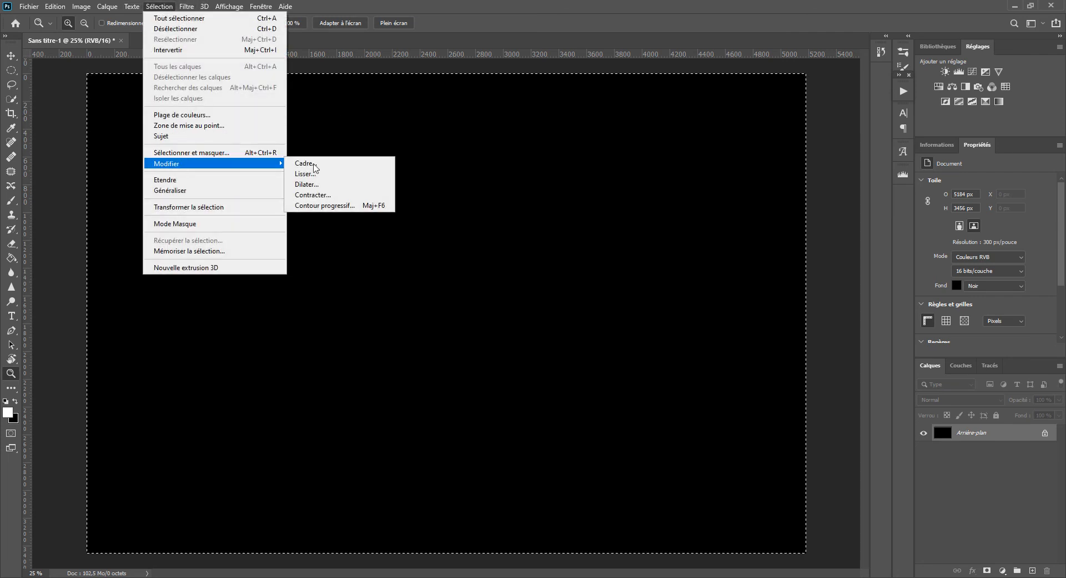
click(326, 196)
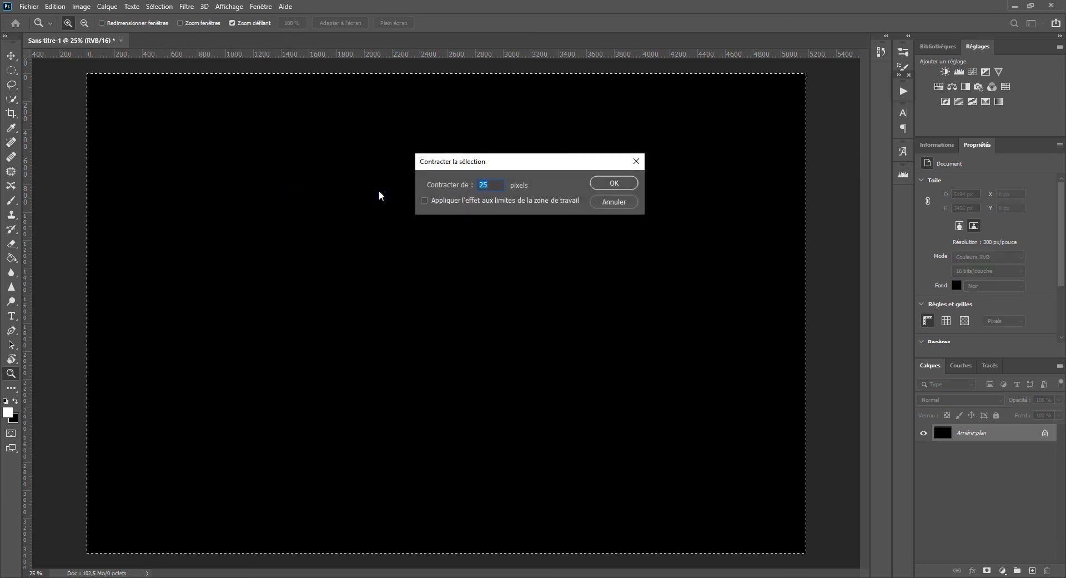
key(Return)
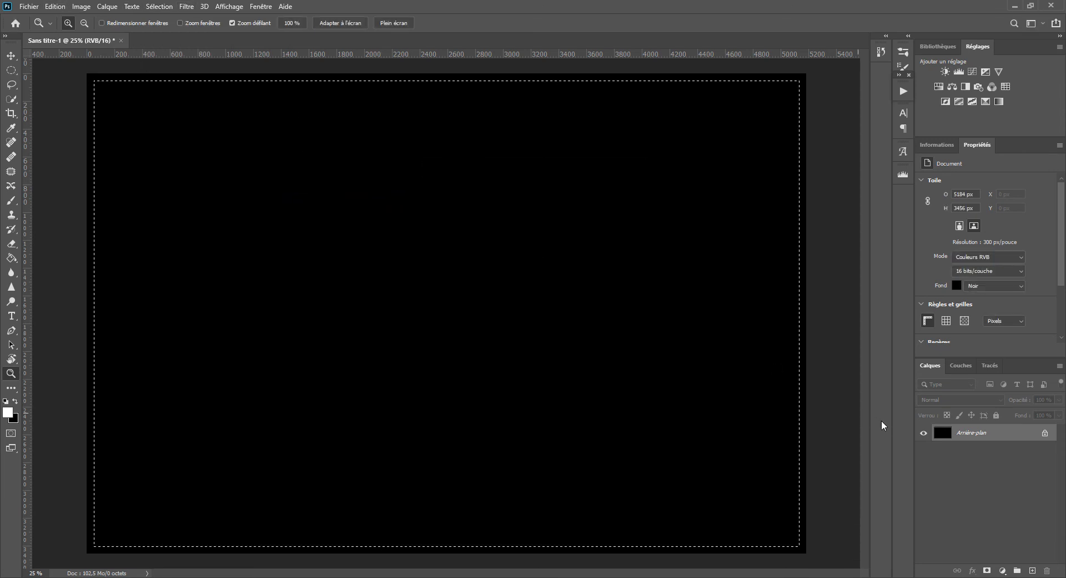
Add a new layer and fill the selection on it with white (Blanc), in Normal mode at 100% opacity.
click(1033, 570)
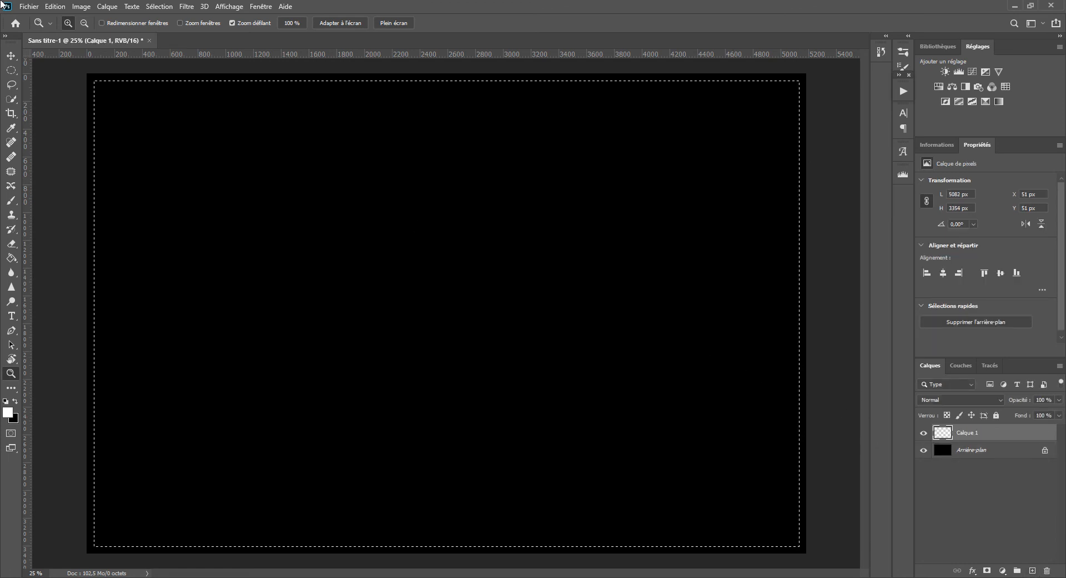
click(66, 8)
click(78, 180)
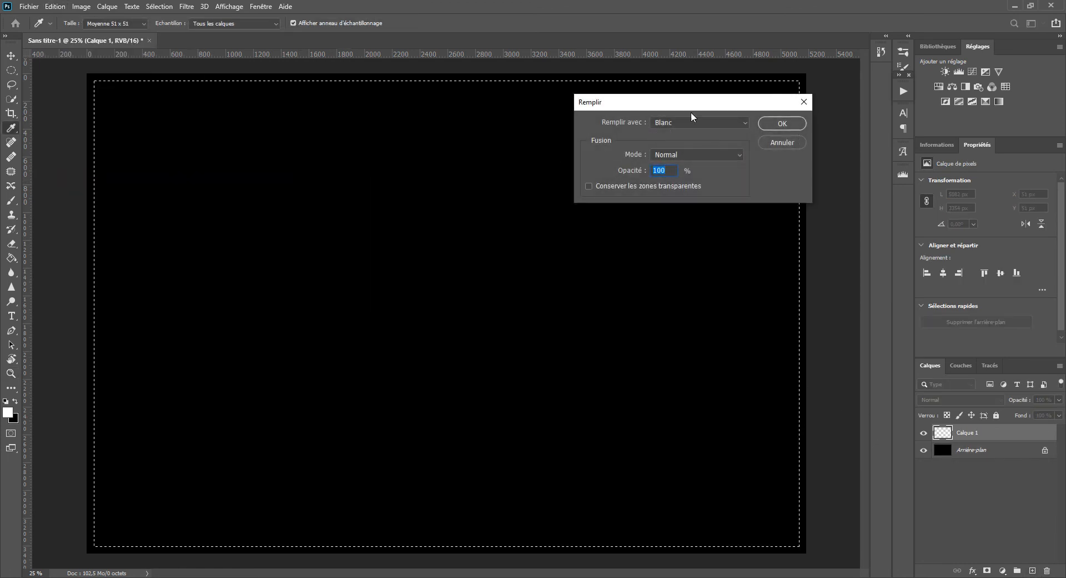
click(788, 122)
key(z)
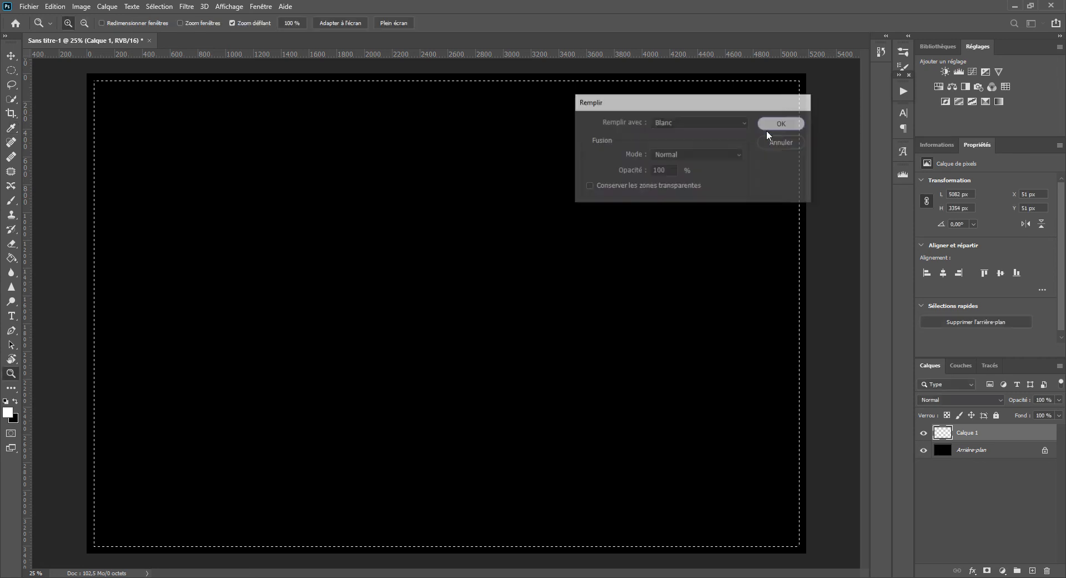
Contract the selection by another 25 pixels and clear the white inside it to leave a thin frame.
click(158, 6)
mouse_move(193, 164)
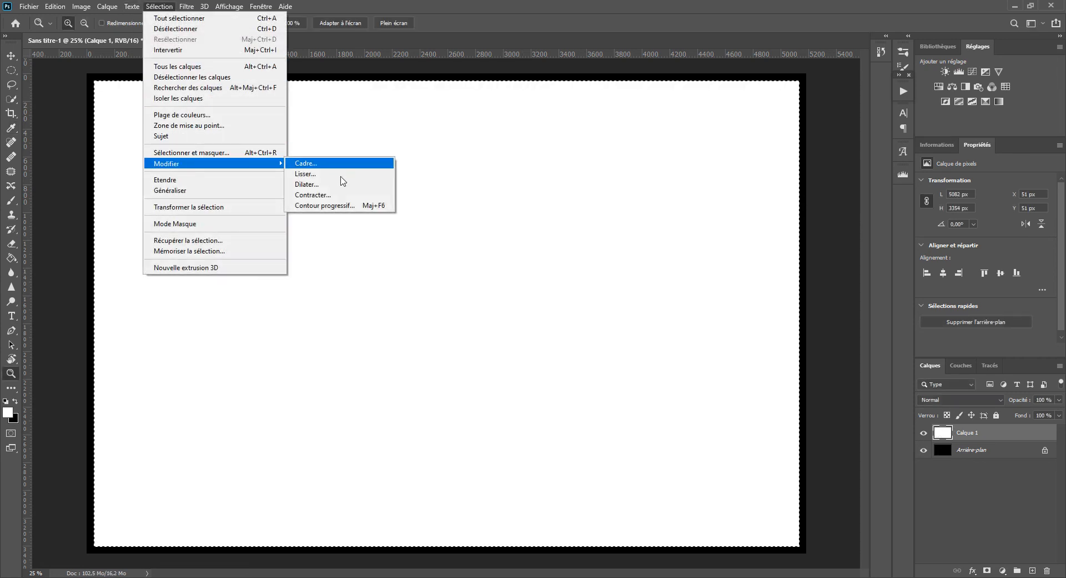
click(313, 194)
text(25)
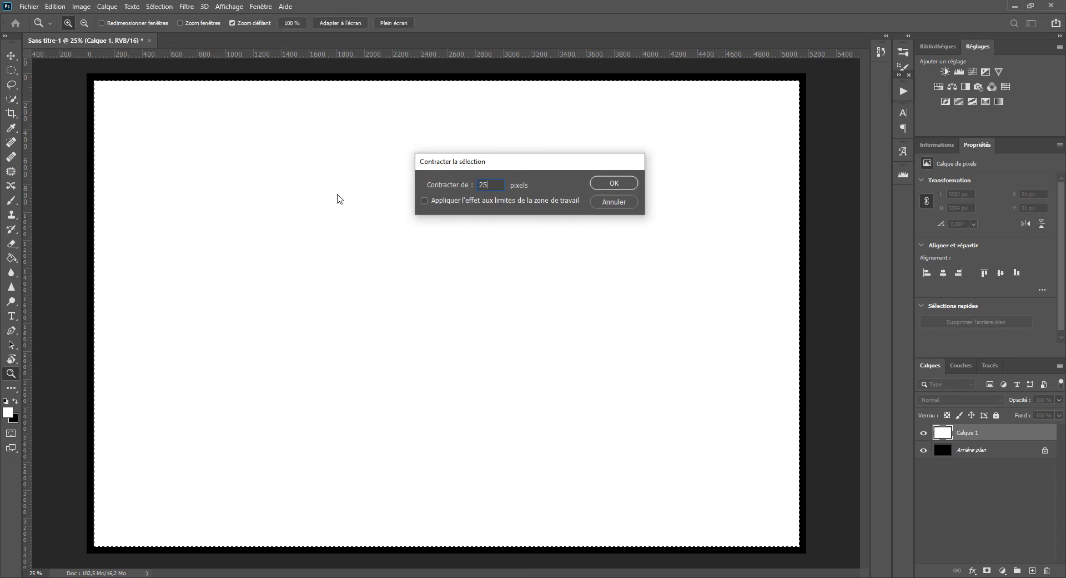
key(Return)
click(55, 6)
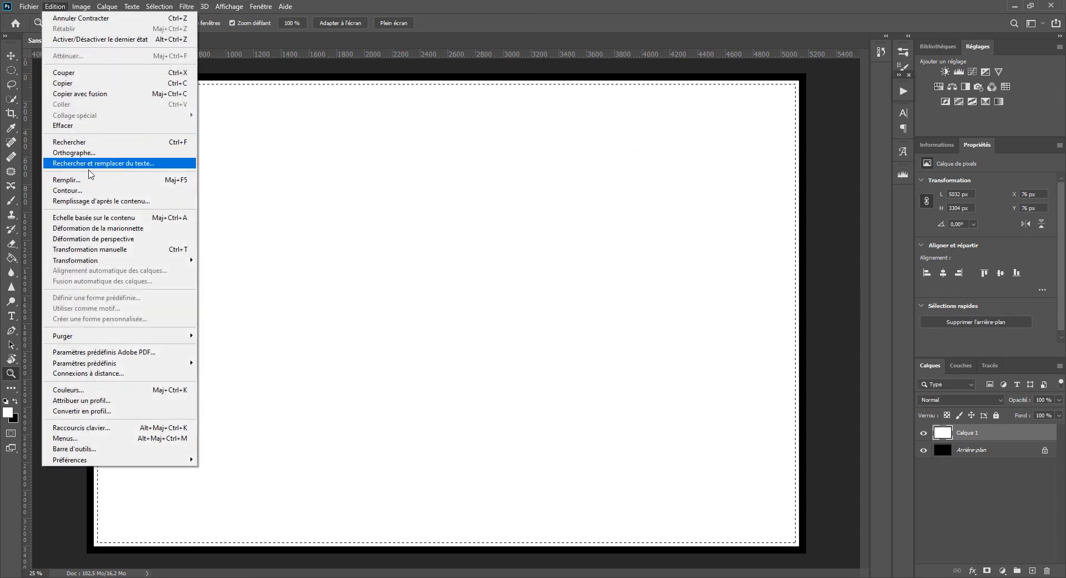
click(86, 125)
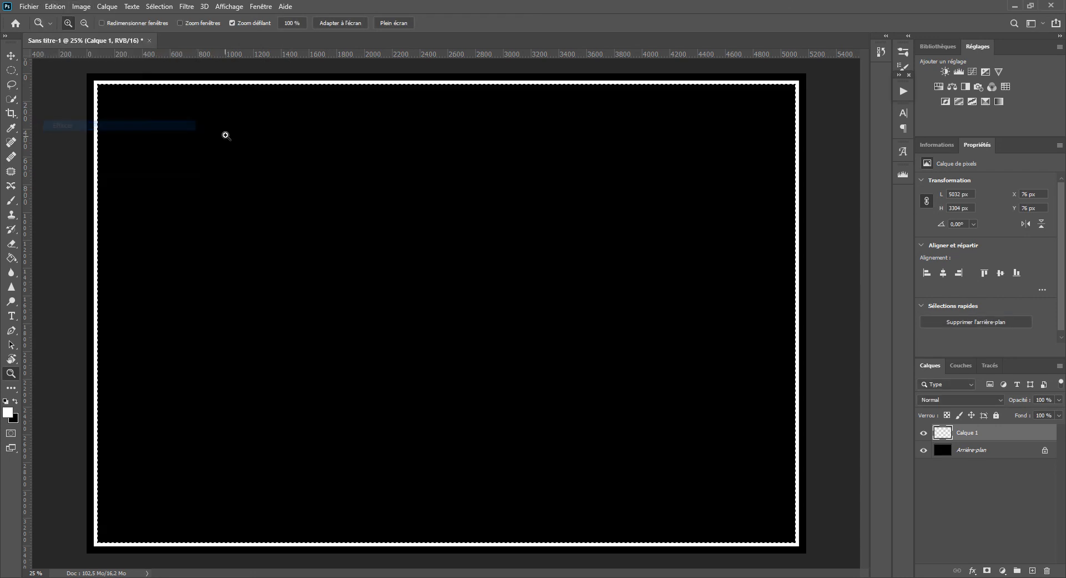
Deselect the area and rename the white frame's layer "Cadre blanc".
click(160, 6)
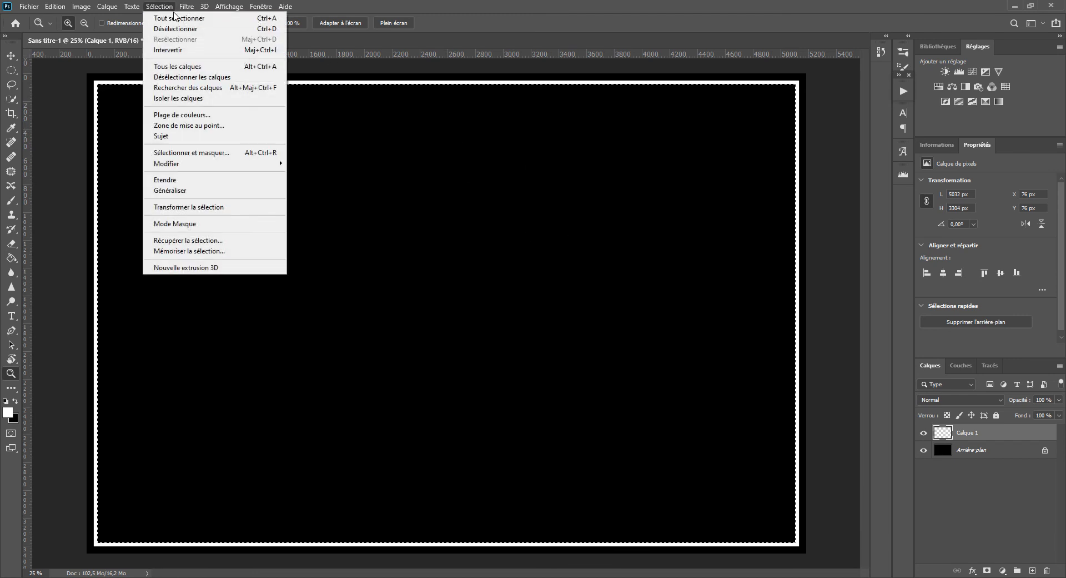
click(186, 29)
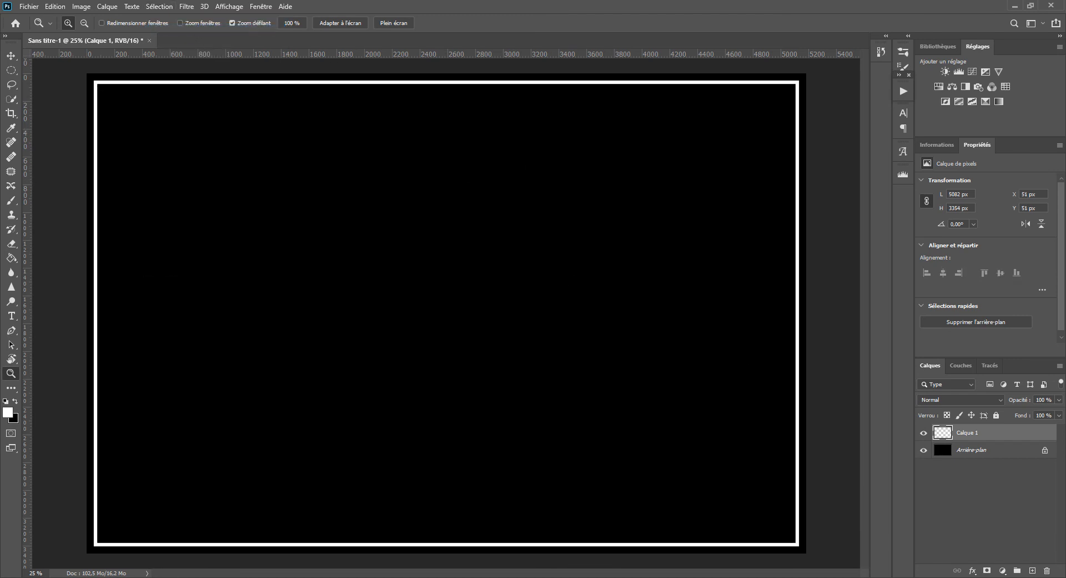
double_click(972, 432)
text(Ca)
key(Return)
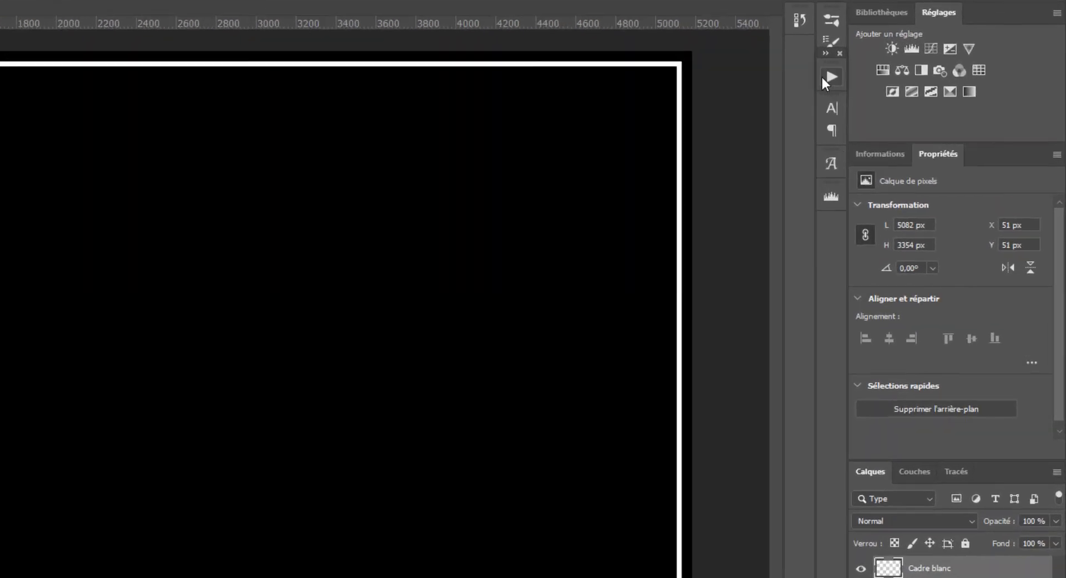
Stop recording the "Cadre blanc" action and collapse its list of recorded commands.
click(824, 77)
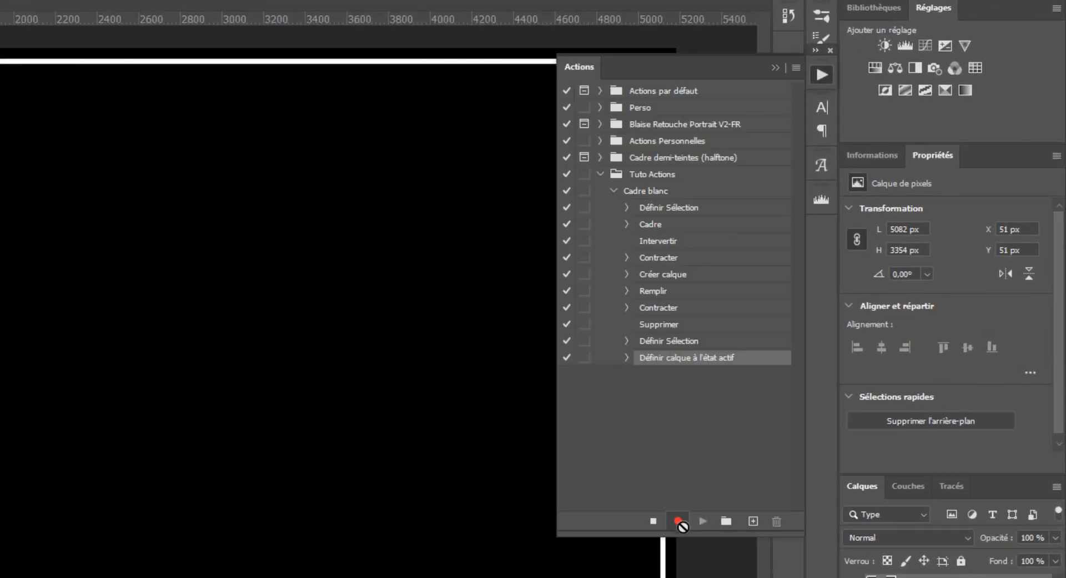
click(652, 523)
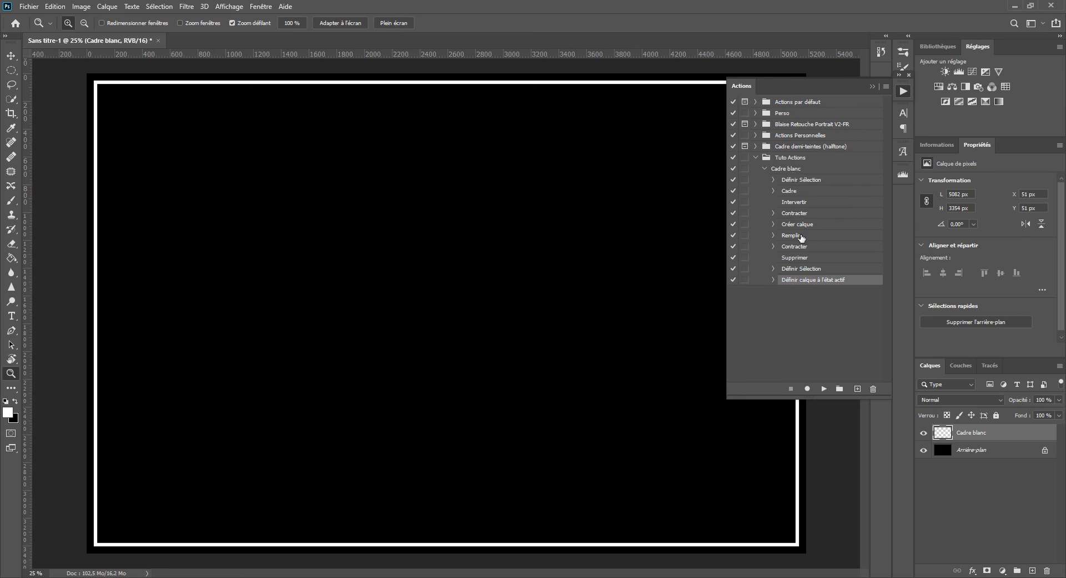
click(764, 168)
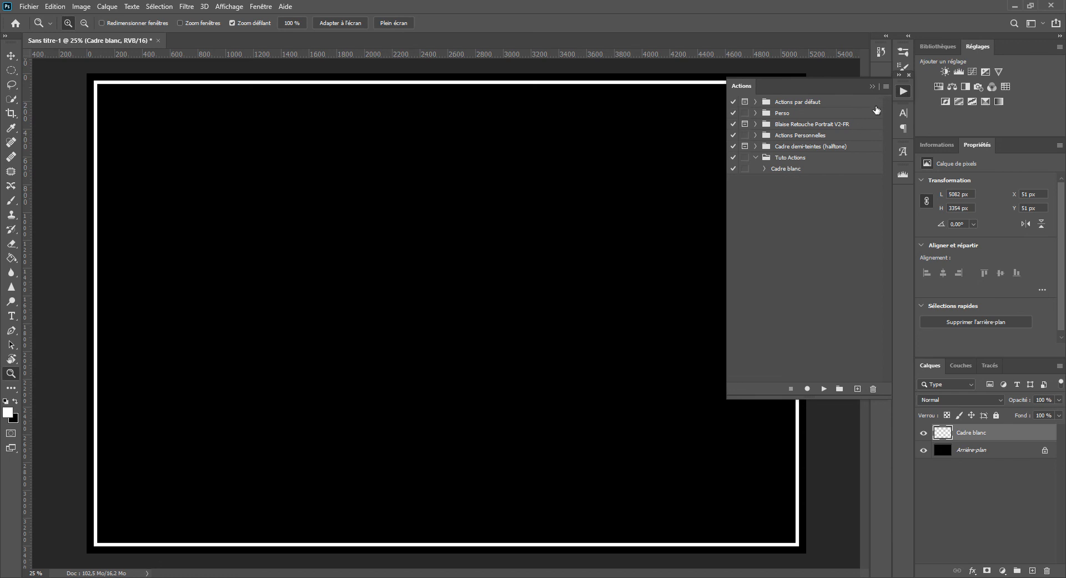
Display the actions in button mode (Mode Bouton), look through them down to "Cadre blanc", and restore the list view.
click(884, 89)
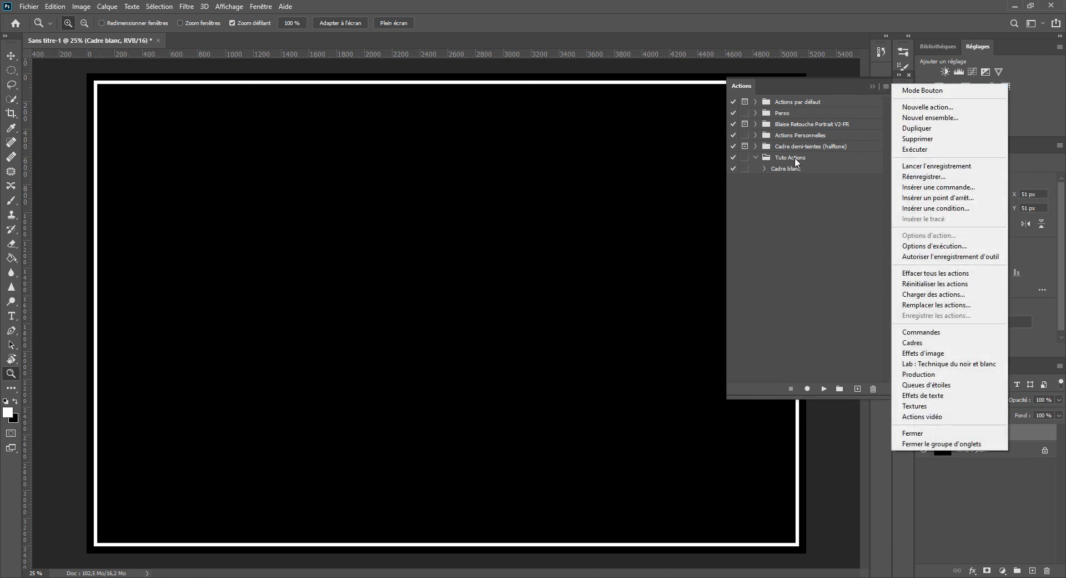
click(922, 90)
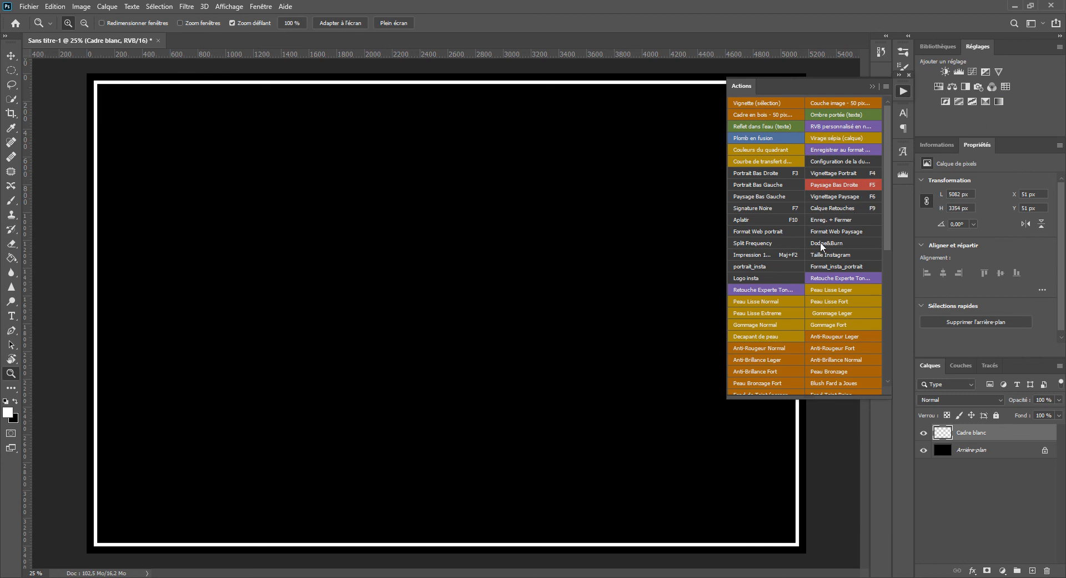
scroll(821, 242, down, 10)
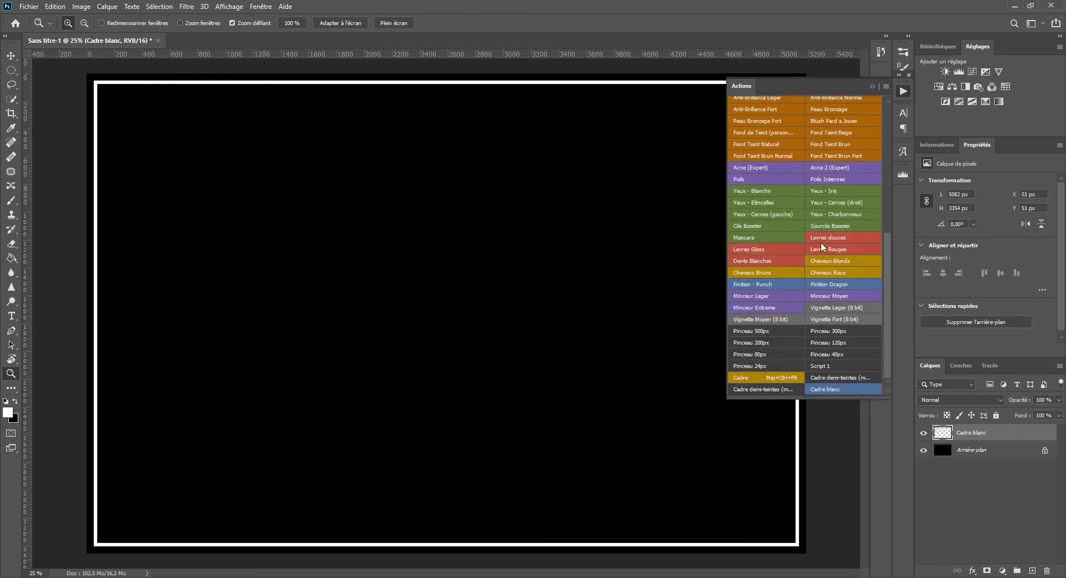
click(886, 86)
click(923, 93)
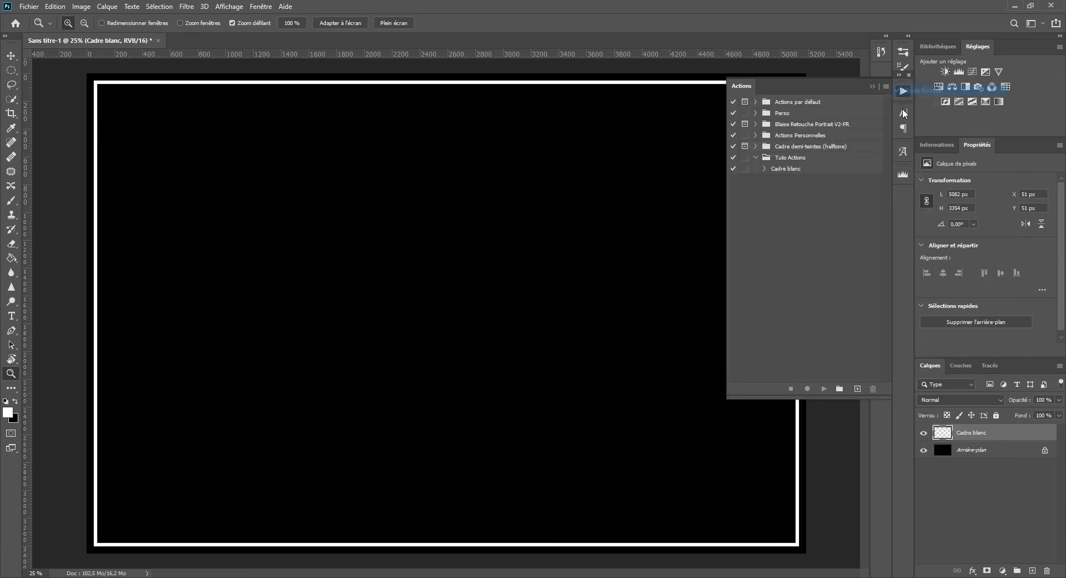
click(872, 86)
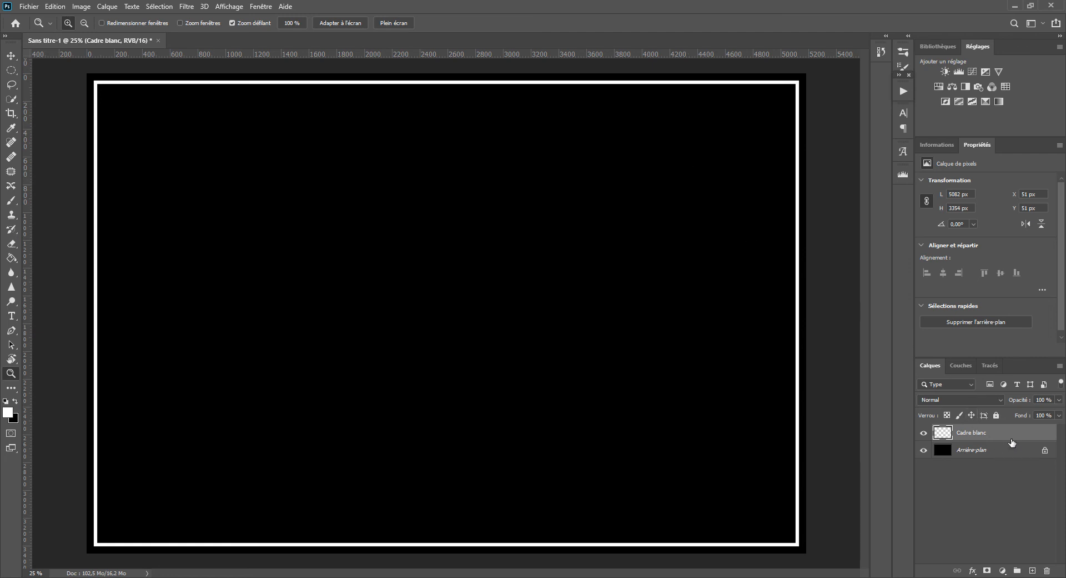
Delete the "Cadre blanc" layer and play the "Cadre blanc" action to rebuild the white frame on the black background.
drag(993, 437, 1047, 571)
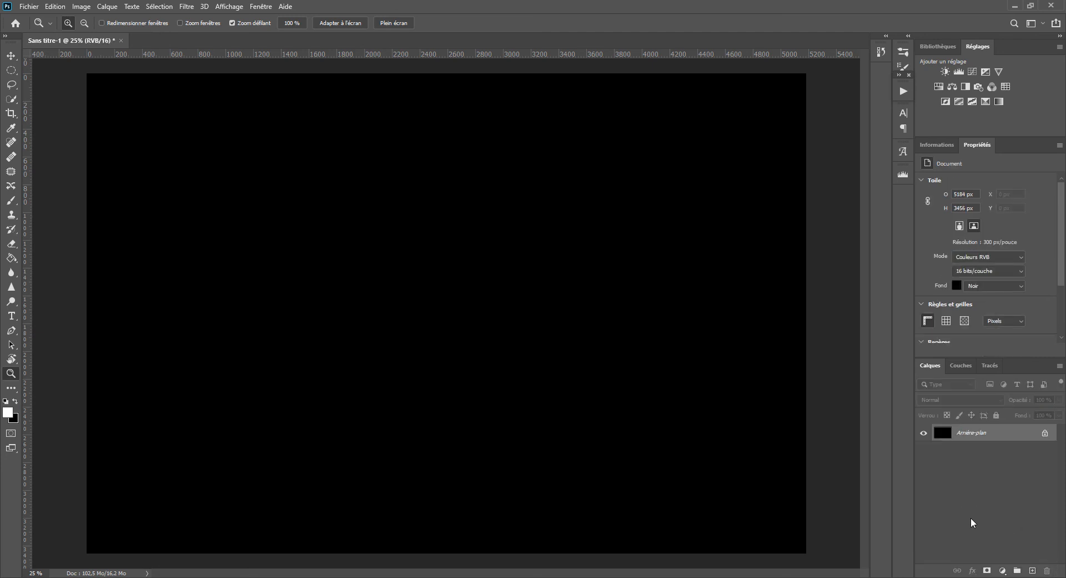
click(903, 91)
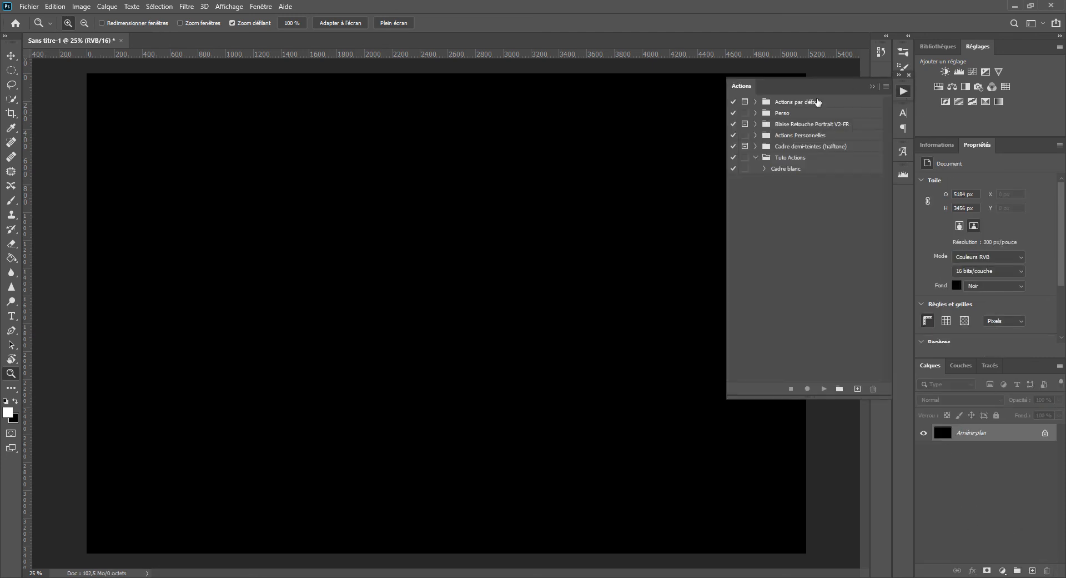
click(785, 170)
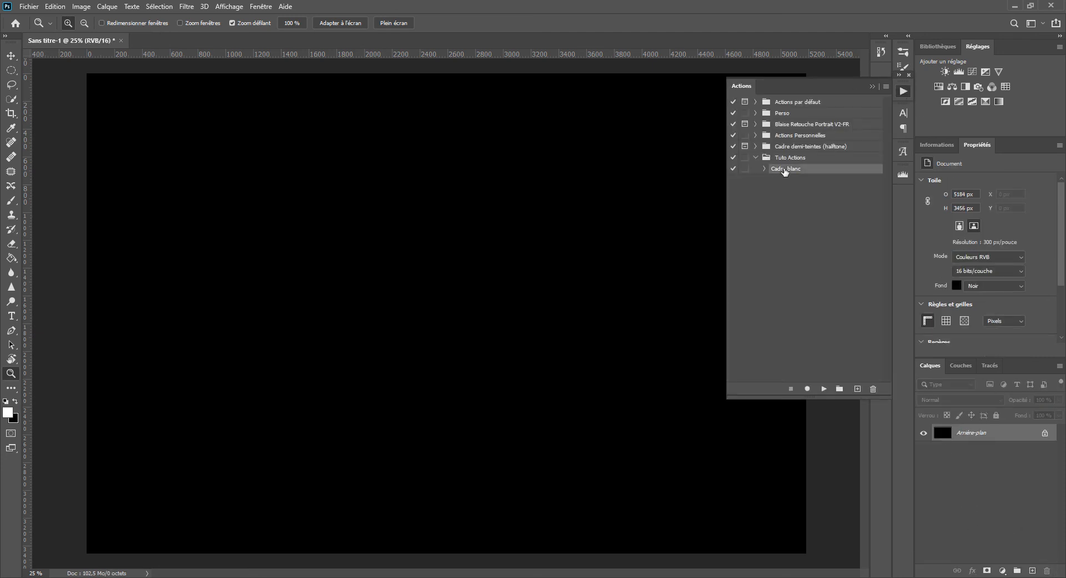
click(824, 389)
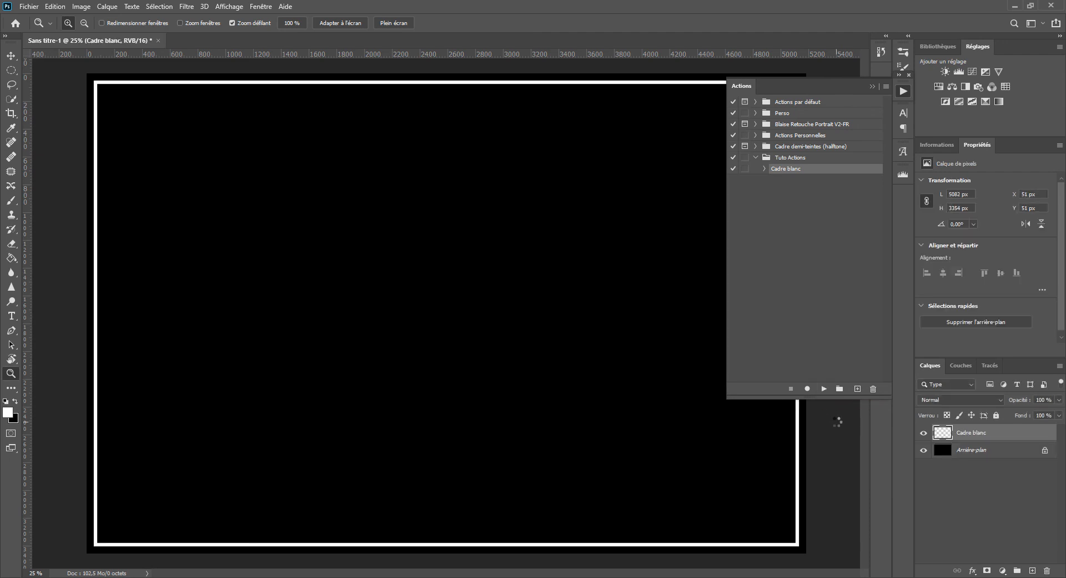
click(873, 86)
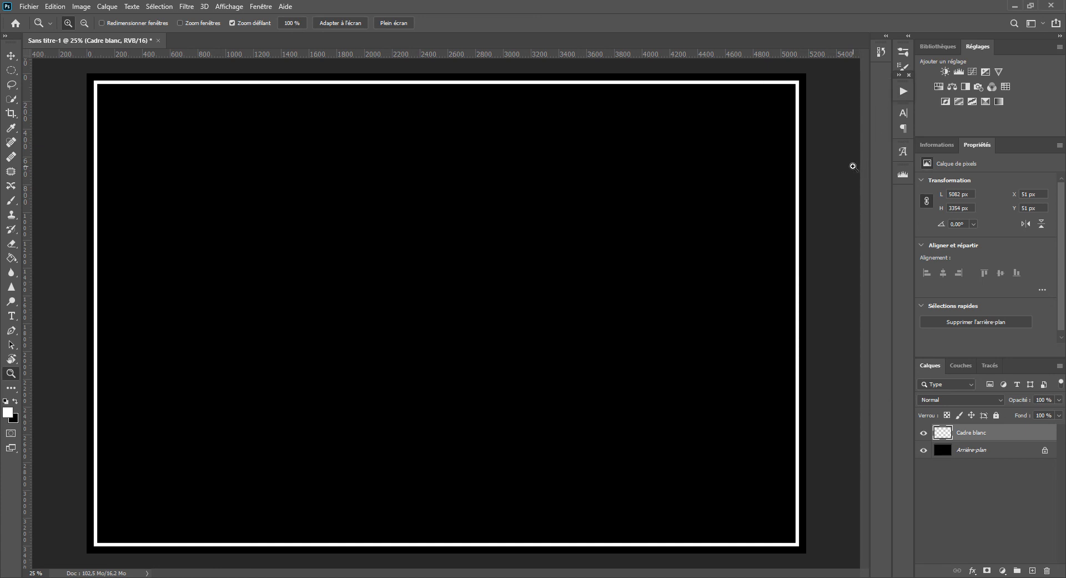
Switch to the Brush tool and leave the canvas clear of the actions list.
key(b)
key(alt+F9)
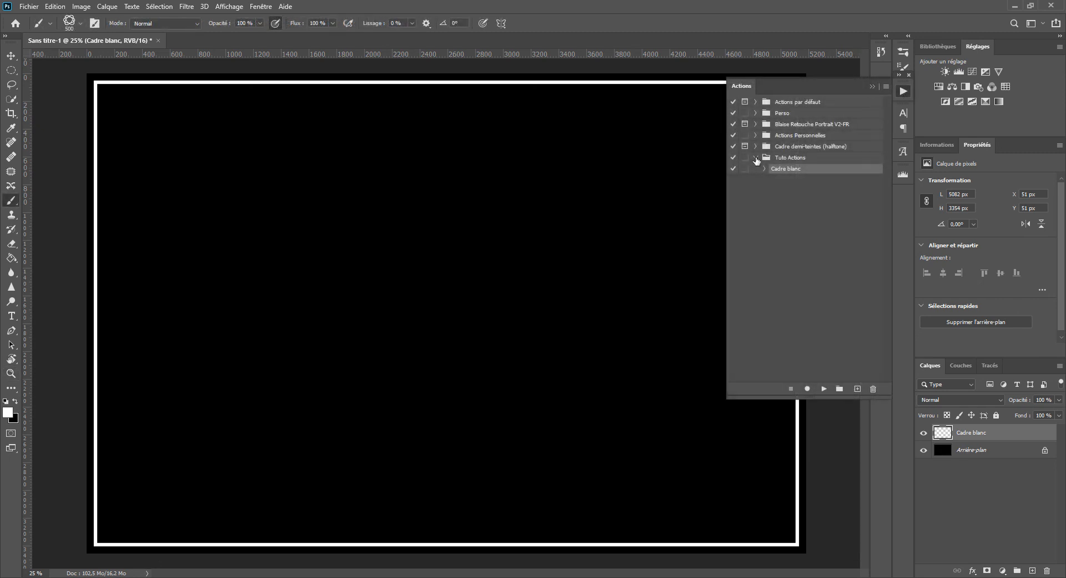
click(903, 91)
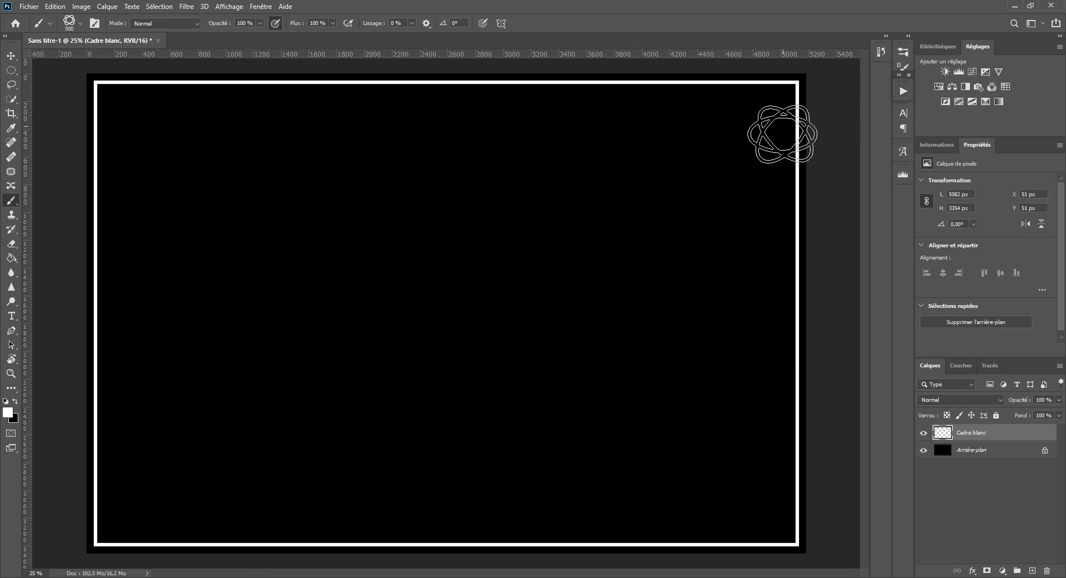